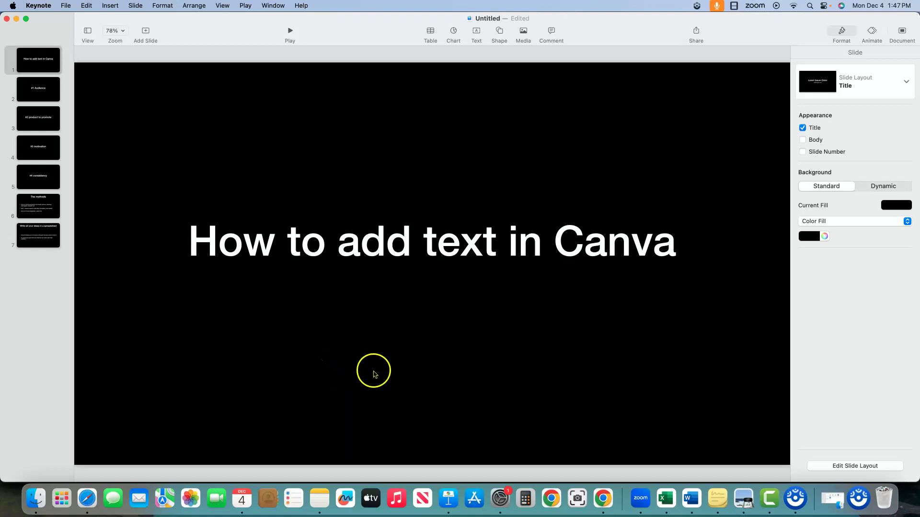
Step: Switch from Keynote to the blank 1280 × 720 YouTube Thumbnail design in Canva
{"action": "left_click", "coordinate": [603, 498]}
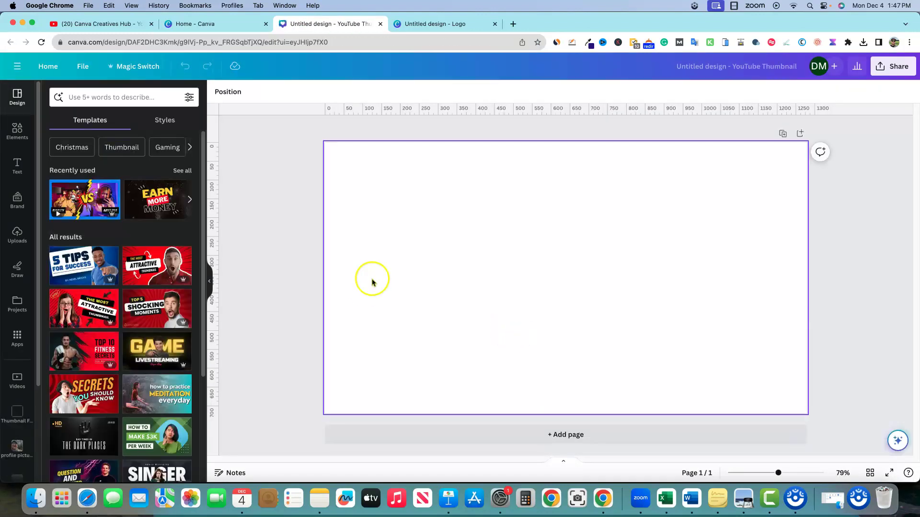
Step: Search Elements for 'mountain background' and filter the results to Photos
{"action": "left_click", "coordinate": [18, 132]}
{"action": "left_click", "coordinate": [96, 97]}
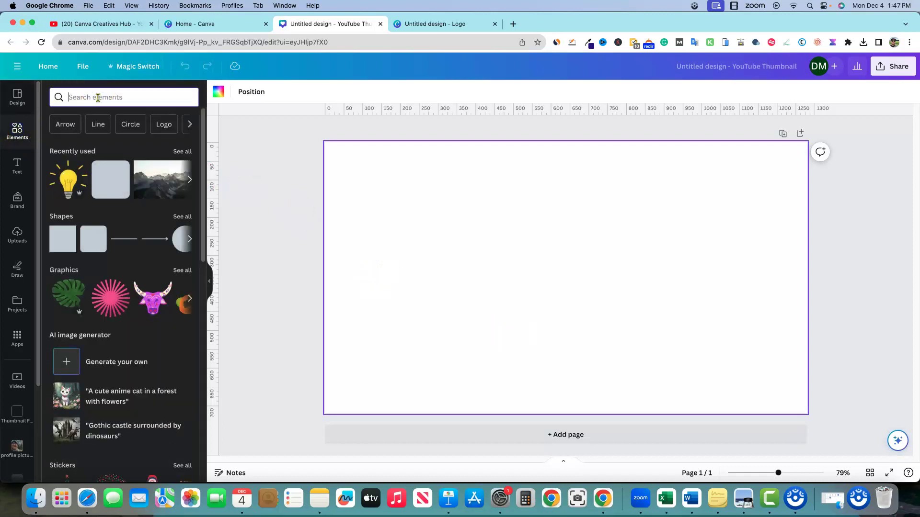
{"action": "type", "text": "mountain back"}
{"action": "left_click", "coordinate": [72, 136]}
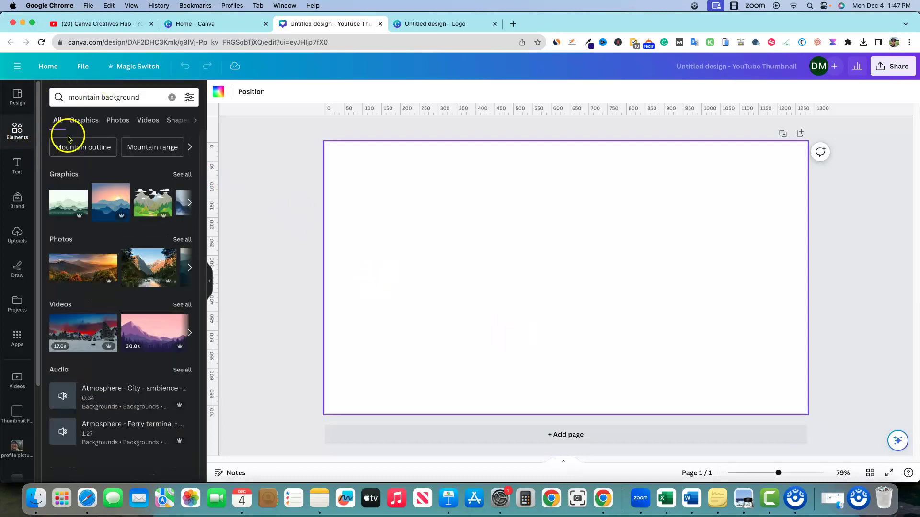
{"action": "left_click", "coordinate": [117, 124]}
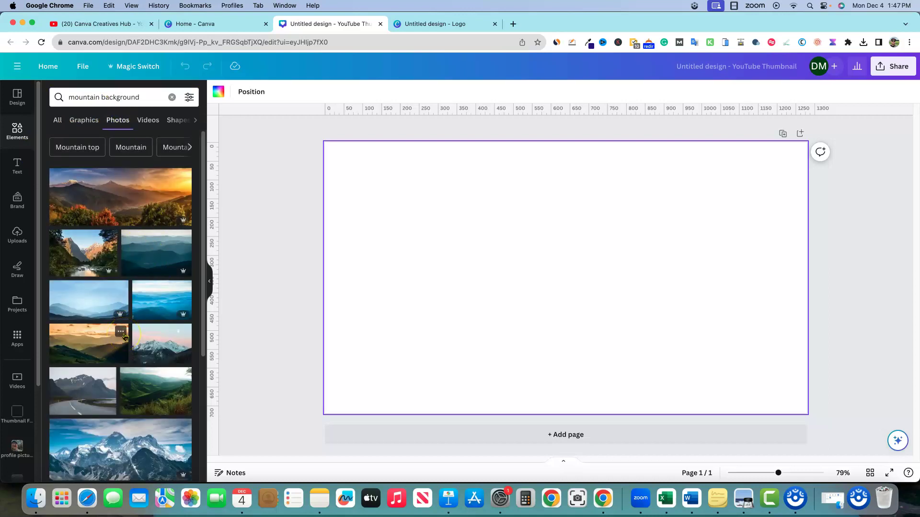
Step: Place the sunlit daisy meadow photo with pine trees as the full-page background
{"action": "scroll", "coordinate": [124, 337], "scroll_direction": "down", "scroll_amount": 20}
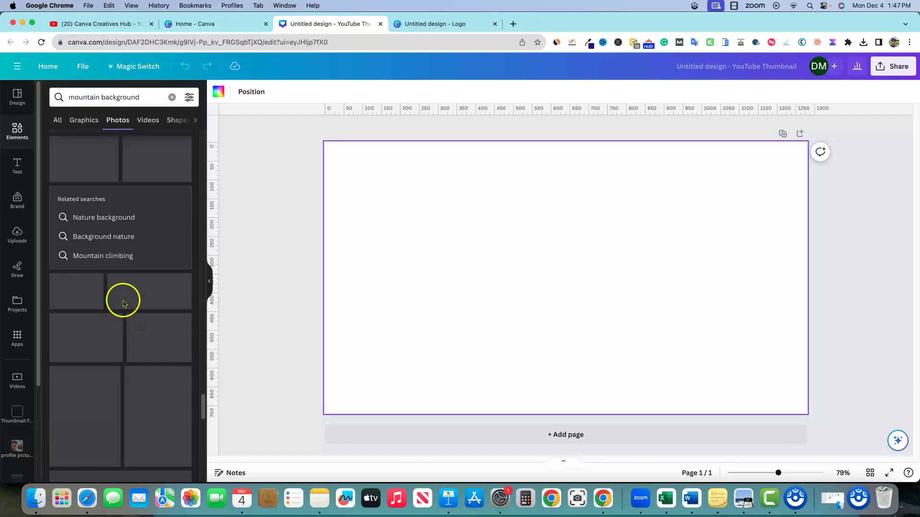
{"action": "scroll", "coordinate": [123, 304], "scroll_direction": "down", "scroll_amount": 3}
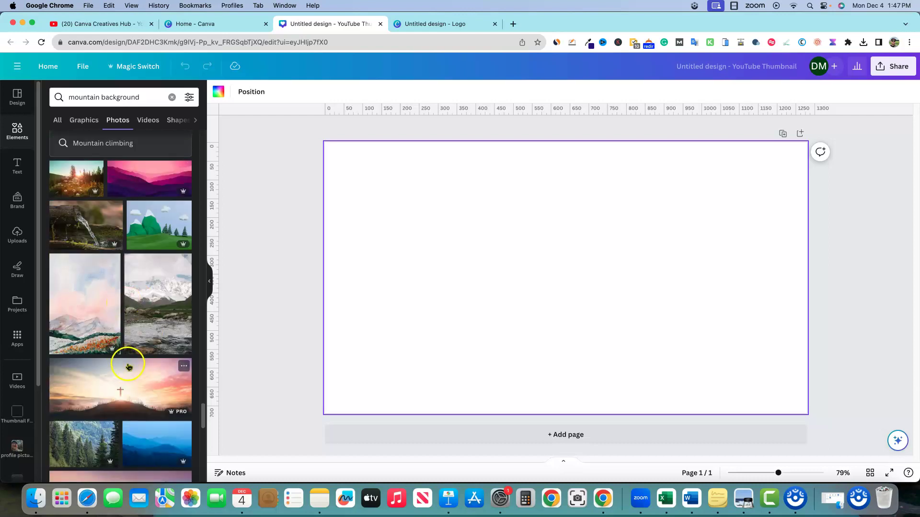
{"action": "scroll", "coordinate": [101, 326], "scroll_direction": "up", "scroll_amount": 2}
{"action": "left_click_drag", "start_coordinate": [68, 265], "coordinate": [332, 187]}
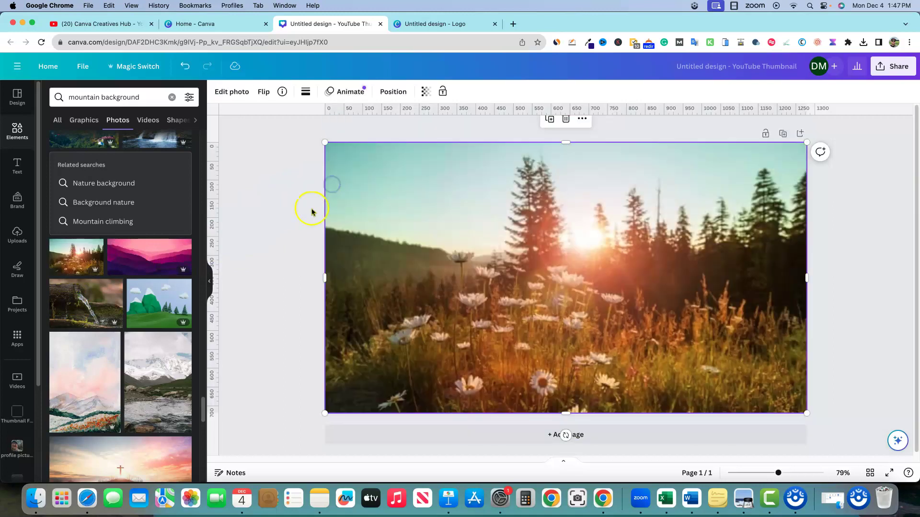
{"action": "left_click", "coordinate": [287, 243]}
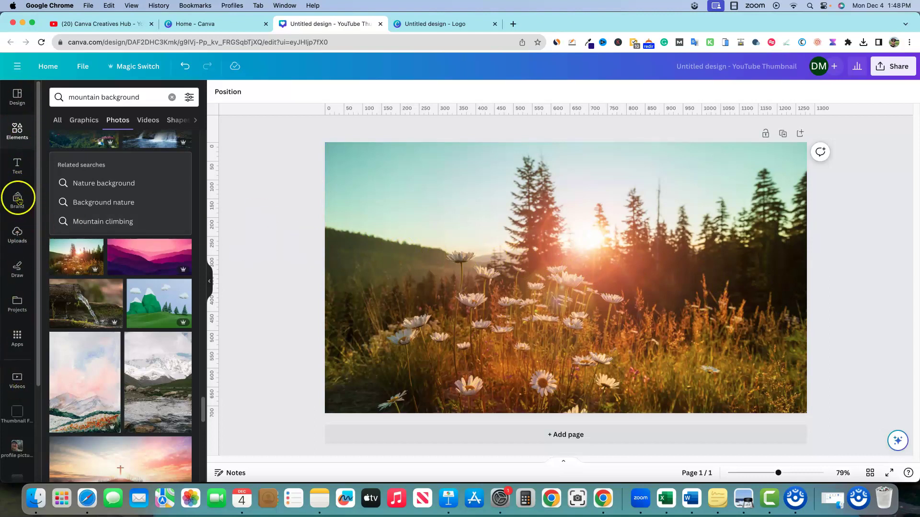
Step: Browse down through the Text panel's font combinations beside the meadow thumbnail
{"action": "left_click", "coordinate": [19, 167]}
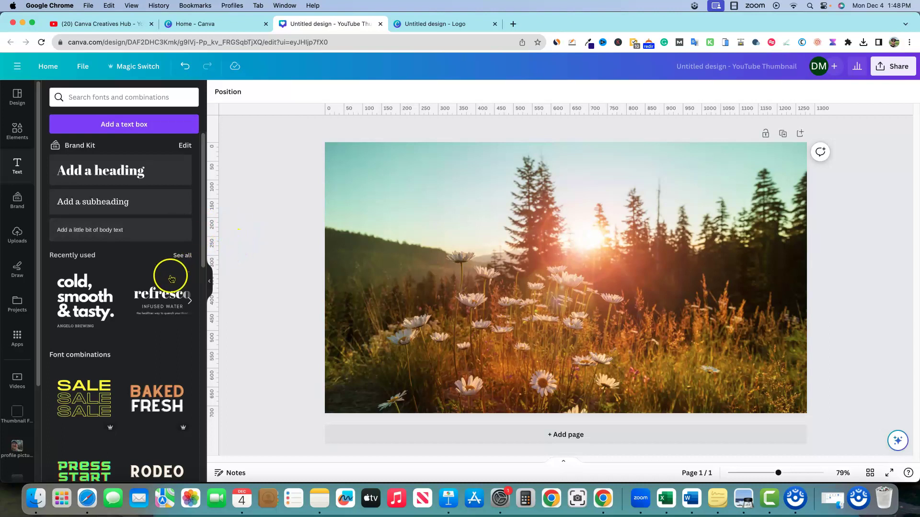
{"action": "left_click_drag", "start_coordinate": [203, 238], "coordinate": [204, 268]}
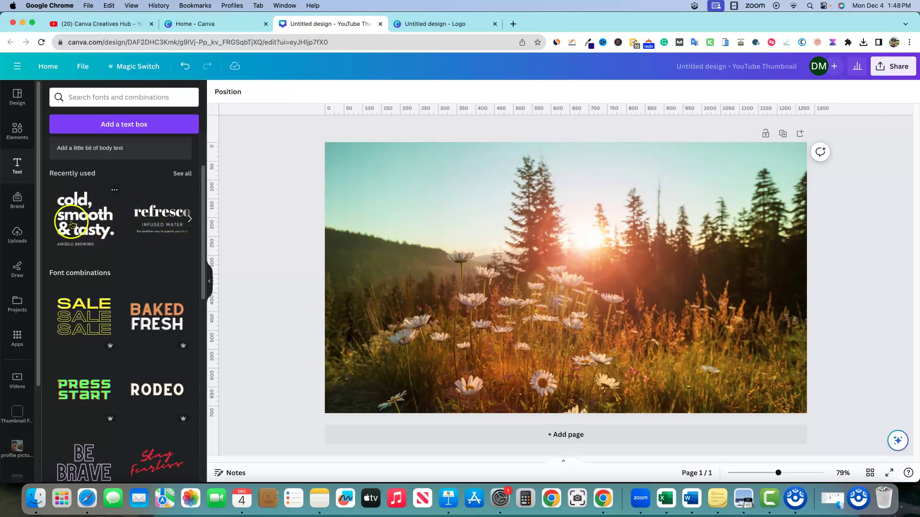
{"action": "scroll", "coordinate": [135, 229], "scroll_direction": "down", "scroll_amount": 2}
{"action": "scroll", "coordinate": [135, 229], "scroll_direction": "down", "scroll_amount": 10}
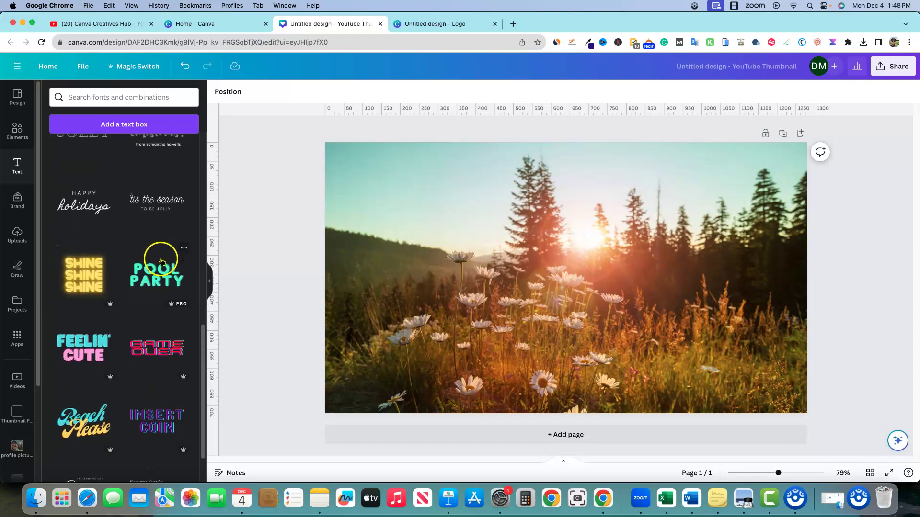
{"action": "scroll", "coordinate": [163, 262], "scroll_direction": "down", "scroll_amount": 10}
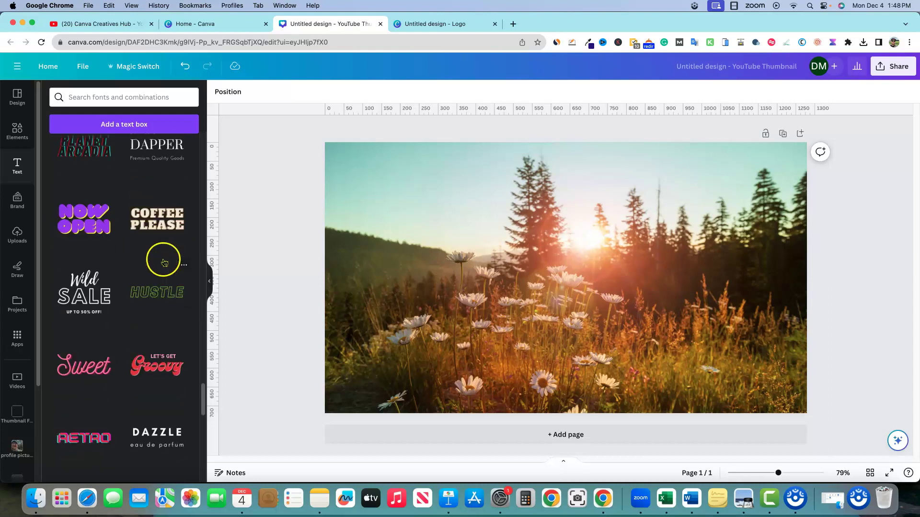
{"action": "scroll", "coordinate": [163, 262], "scroll_direction": "down", "scroll_amount": 10}
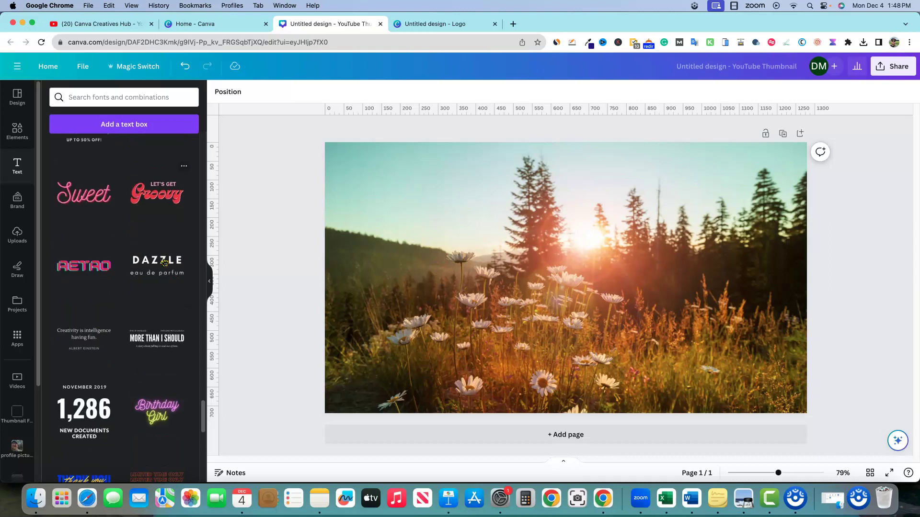
{"action": "scroll", "coordinate": [163, 262], "scroll_direction": "down", "scroll_amount": 5}
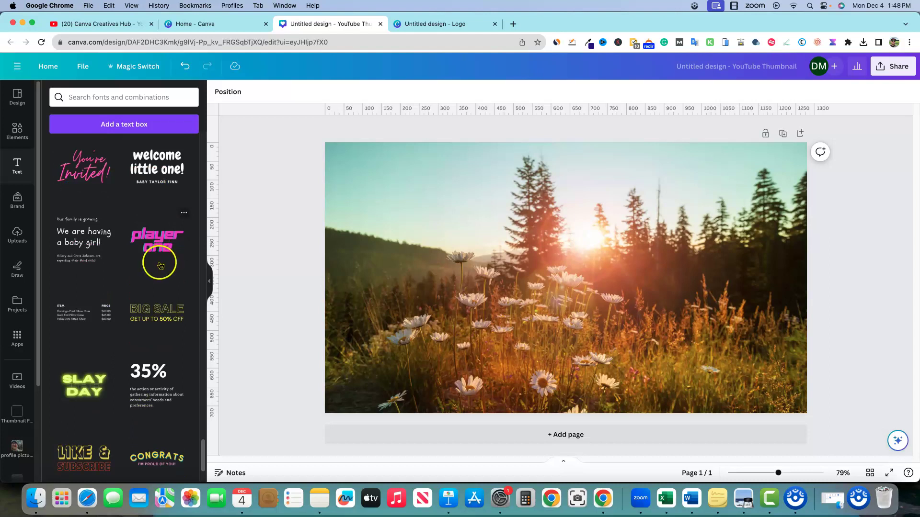
{"action": "scroll", "coordinate": [158, 273], "scroll_direction": "down", "scroll_amount": 5}
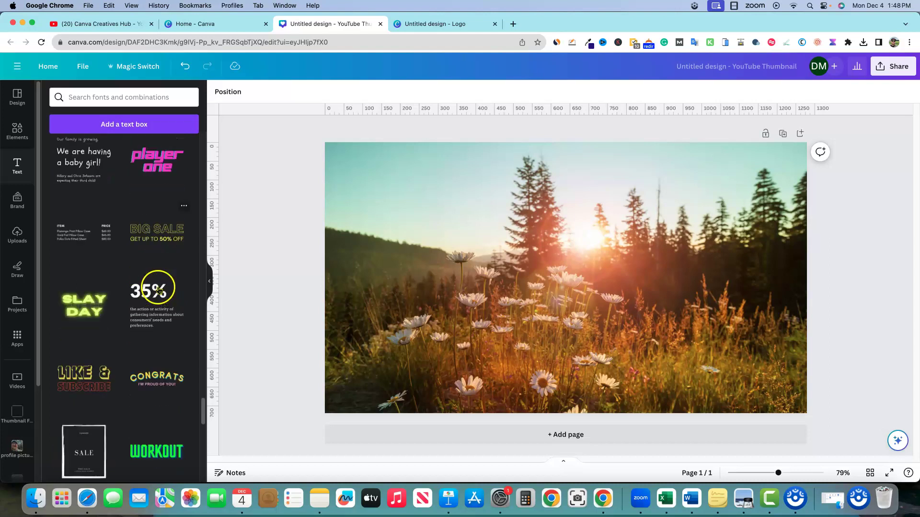
{"action": "scroll", "coordinate": [156, 367], "scroll_direction": "down", "scroll_amount": 1}
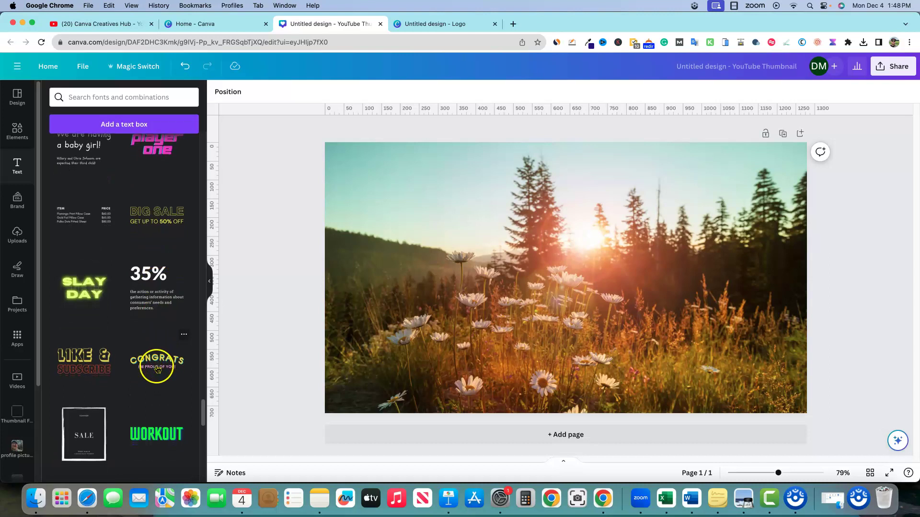
Step: Add the yellow Congrats text combination and change its heading to 'HOW TO ADD'
{"action": "left_click", "coordinate": [146, 364]}
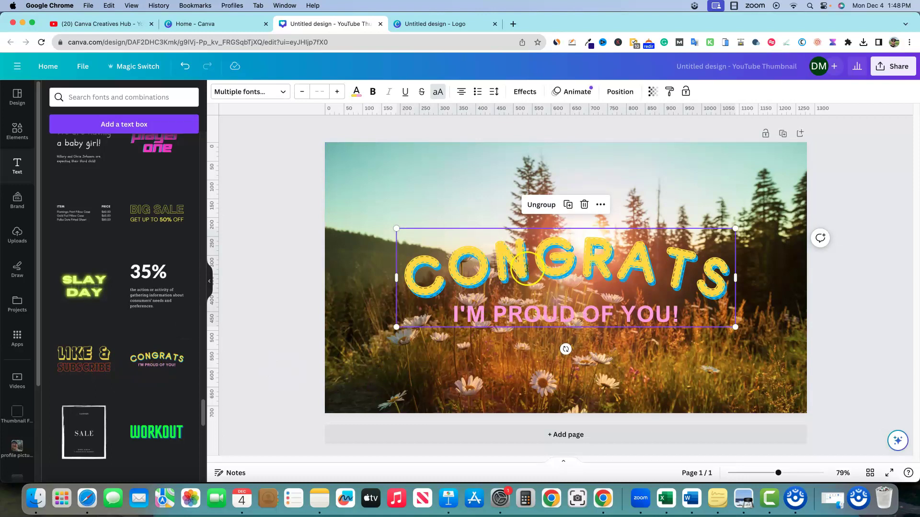
{"action": "left_click", "coordinate": [438, 208]}
{"action": "double_click", "coordinate": [496, 269]}
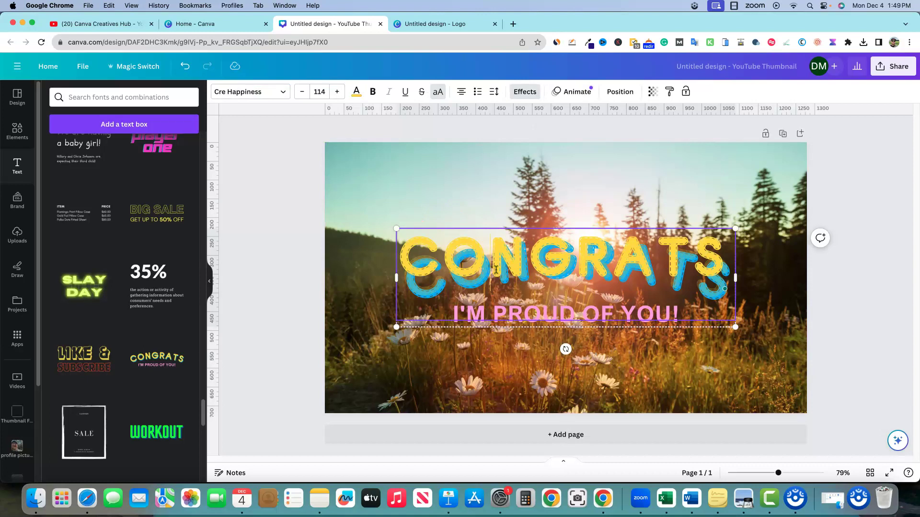
{"action": "double_click", "coordinate": [496, 270]}
{"action": "type", "text": "HOW TO"}
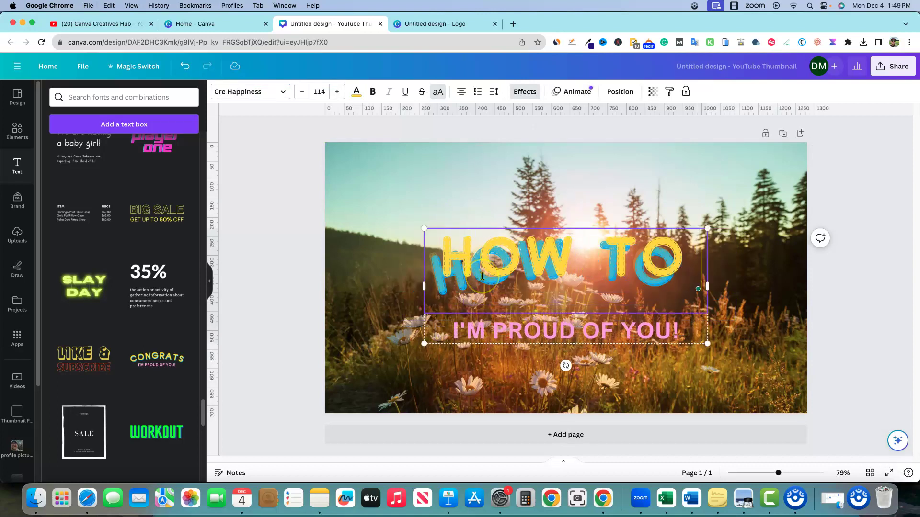
{"action": "type", "text": " ADD"}
{"action": "left_click", "coordinate": [509, 365]}
Step: Replace the 'I'M PROUD OF YOU!' line with 'TEXT IN CANVA'
{"action": "left_click", "coordinate": [512, 351]}
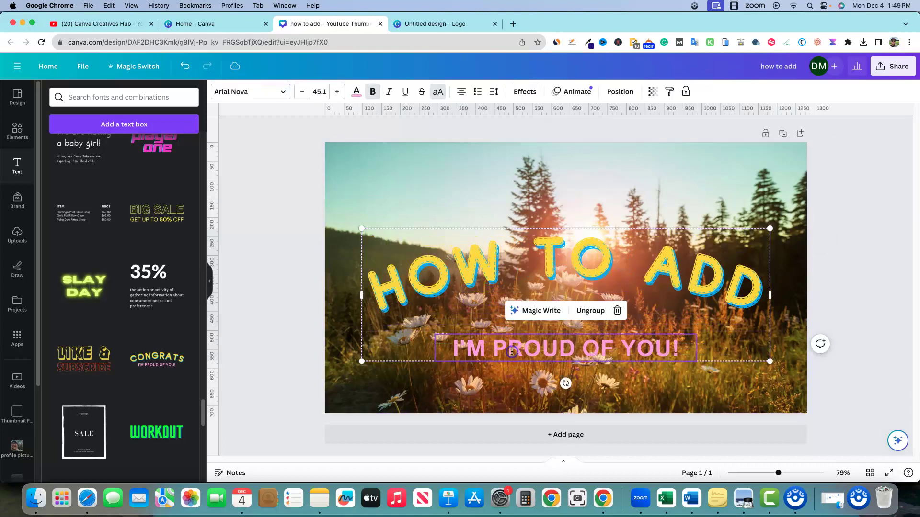
{"action": "double_click", "coordinate": [516, 349]}
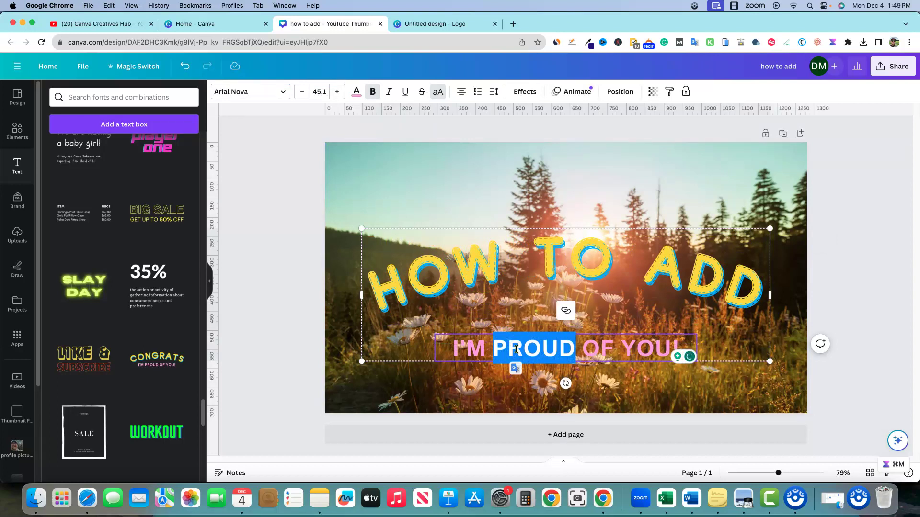
{"action": "triple_click", "coordinate": [516, 350]}
{"action": "type", "text": "TE"}
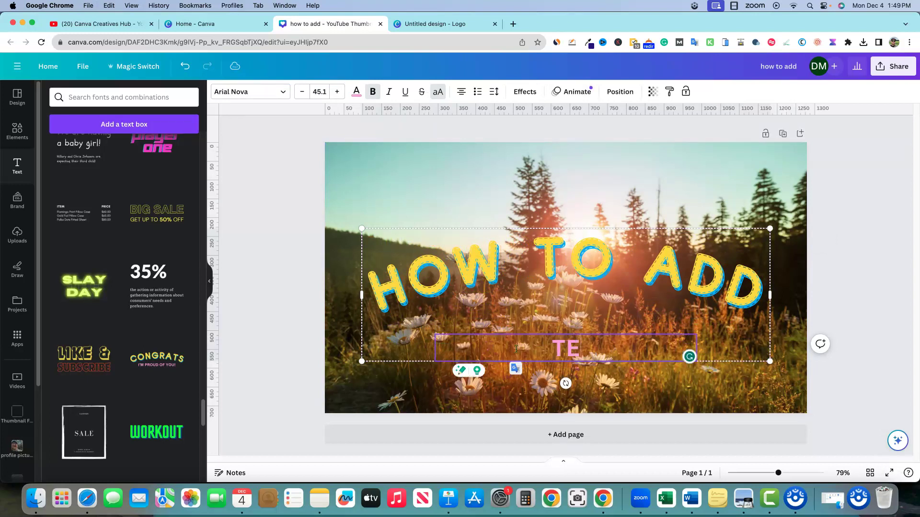
{"action": "type", "text": "XT IN CANVA"}
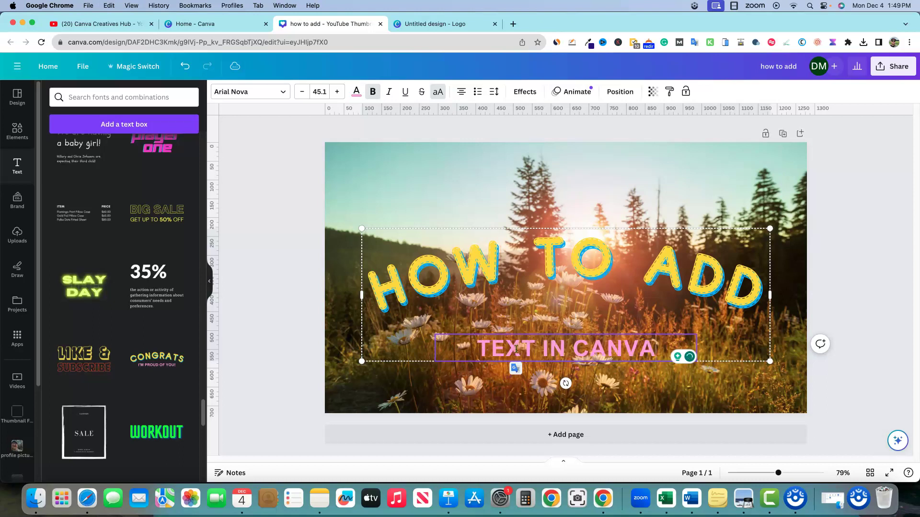
{"action": "left_click", "coordinate": [871, 267]}
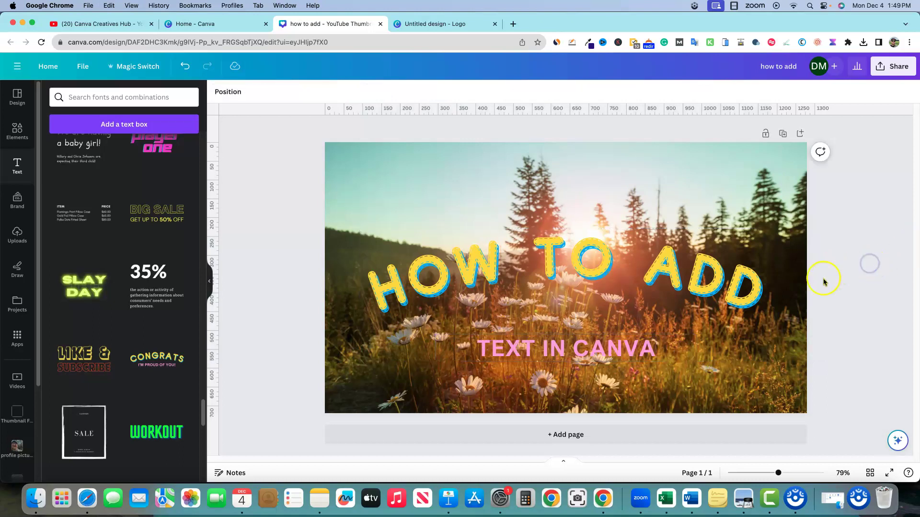
Step: Make 'TEXT IN CANVA' blue and move the title group higher on the photo
{"action": "left_click", "coordinate": [577, 342]}
{"action": "left_click", "coordinate": [639, 345]}
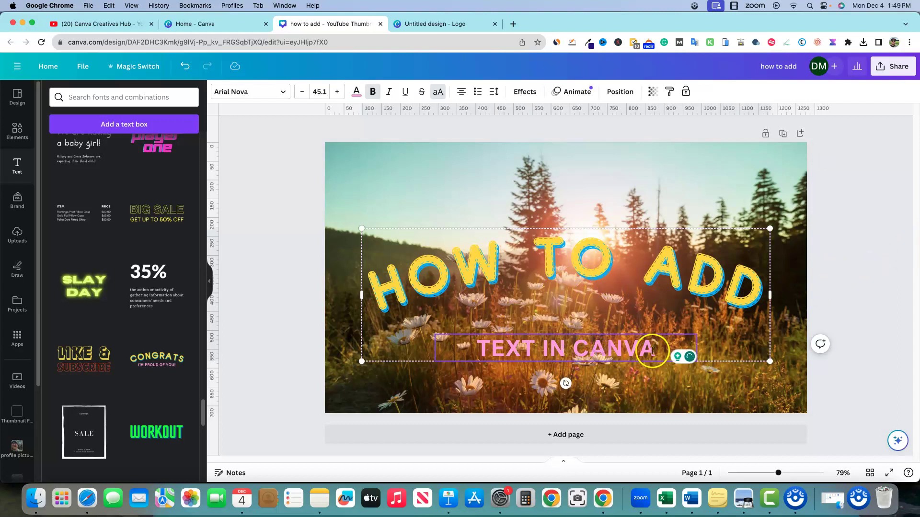
{"action": "left_click_drag", "start_coordinate": [656, 348], "coordinate": [473, 347]}
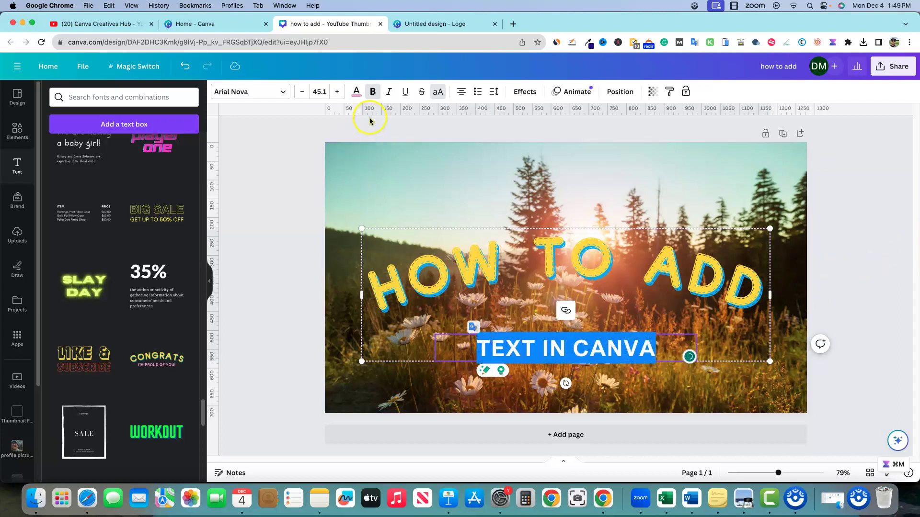
{"action": "left_click", "coordinate": [357, 92]}
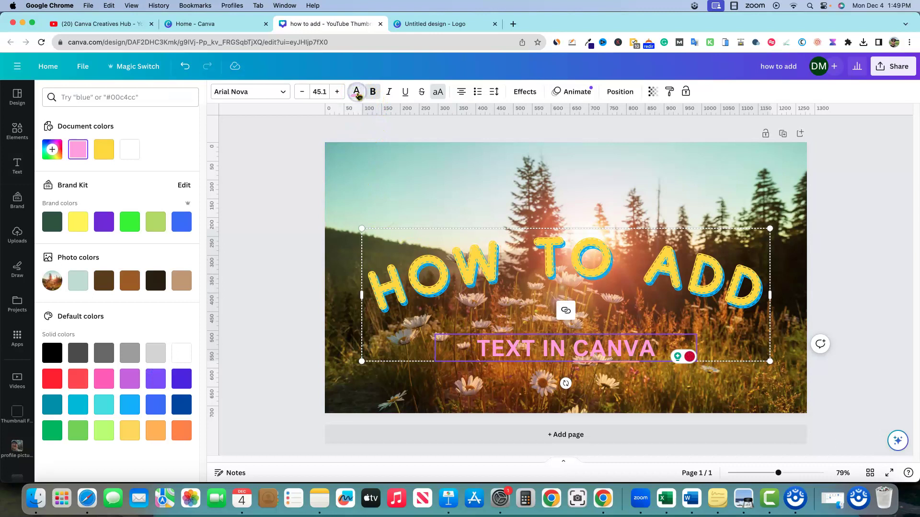
{"action": "left_click", "coordinate": [185, 225]}
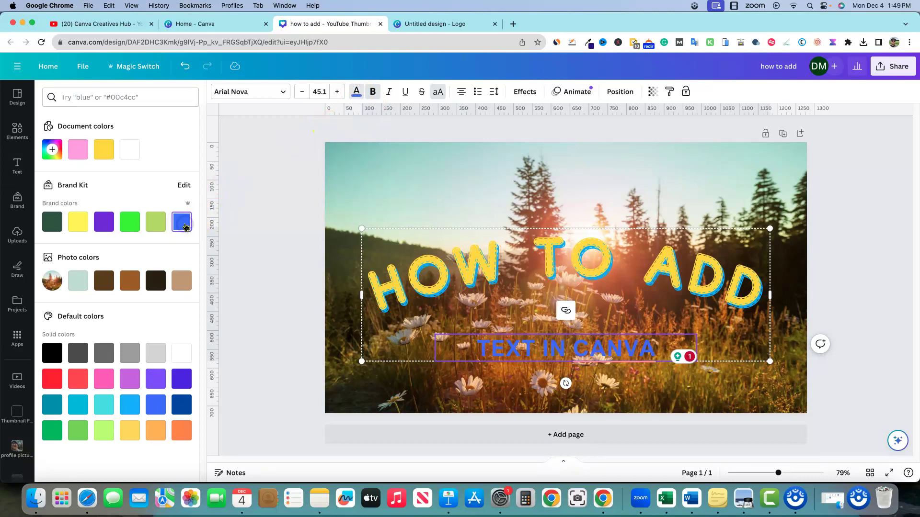
{"action": "left_click", "coordinate": [273, 230]}
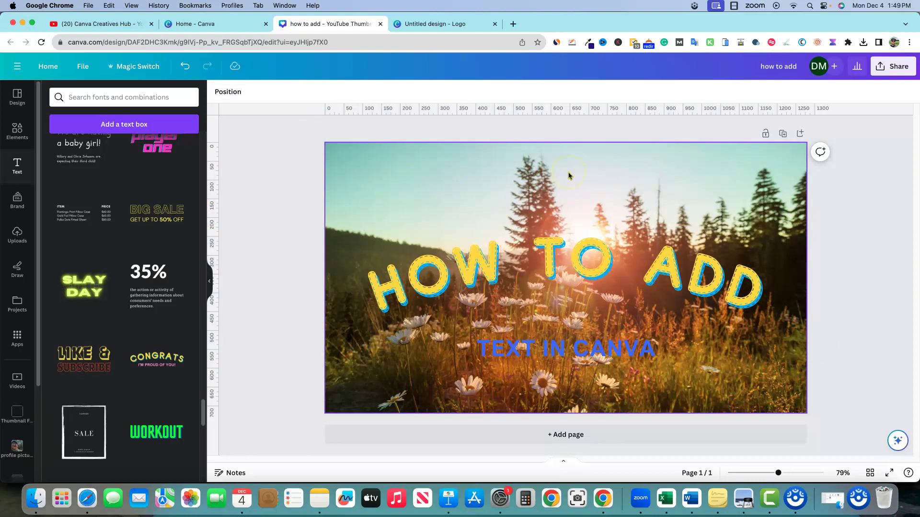
{"action": "left_click_drag", "start_coordinate": [703, 270], "coordinate": [706, 222]}
Step: Add a rounded square shape and stretch it into a wide box over the titles
{"action": "left_click", "coordinate": [310, 208]}
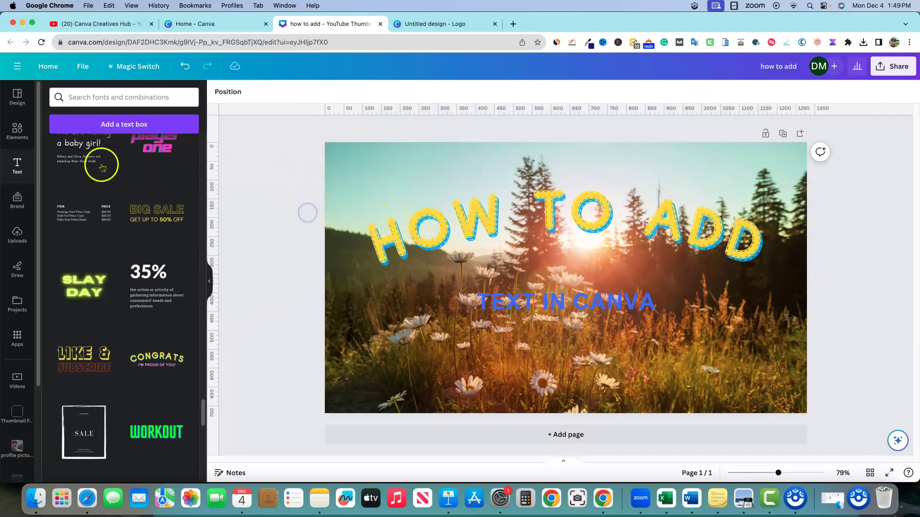
{"action": "left_click", "coordinate": [17, 130]}
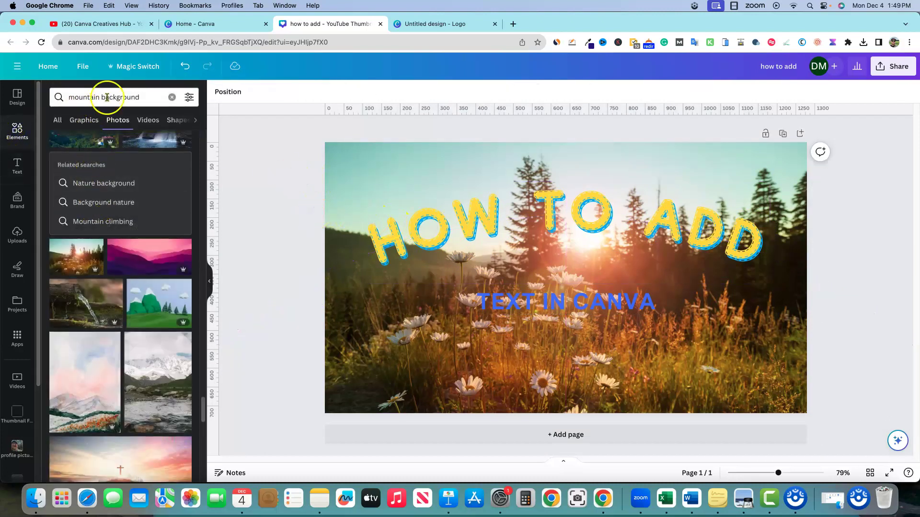
{"action": "left_click", "coordinate": [172, 97]}
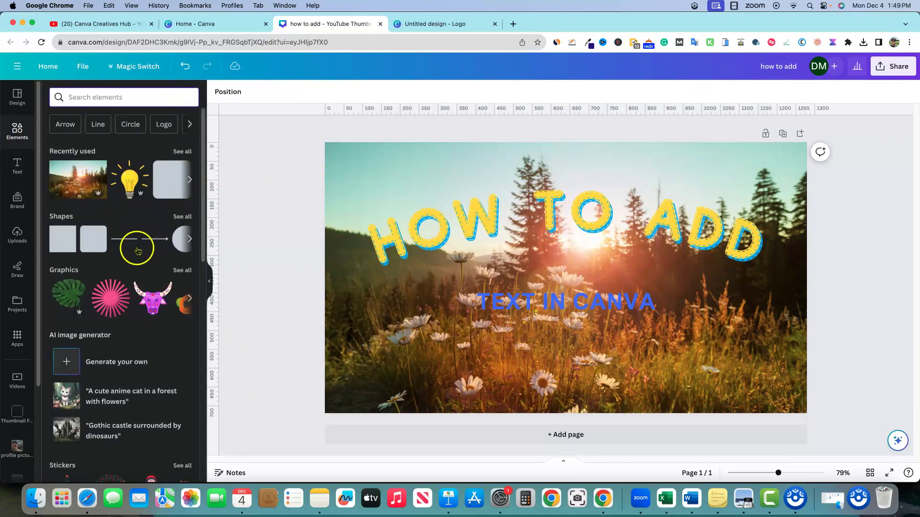
{"action": "left_click", "coordinate": [91, 242]}
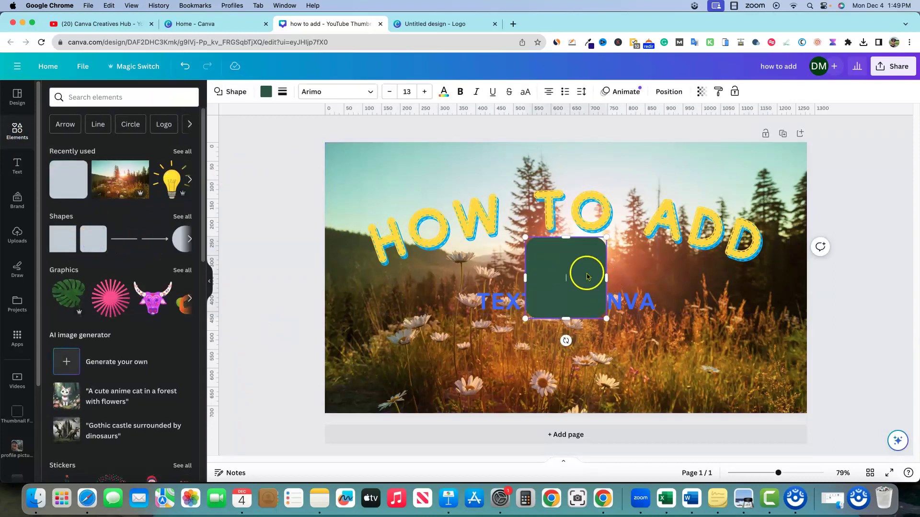
{"action": "left_click_drag", "start_coordinate": [588, 277], "coordinate": [418, 218]}
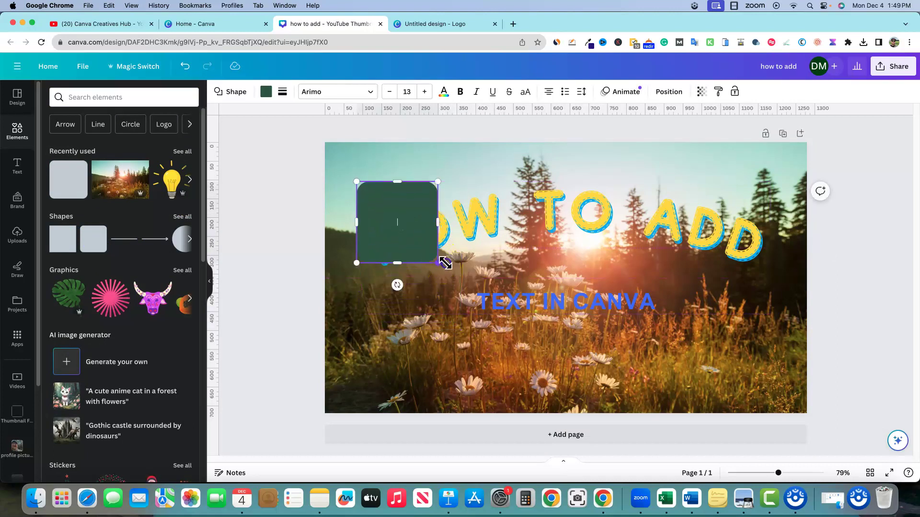
{"action": "left_click_drag", "start_coordinate": [438, 262], "coordinate": [770, 317]}
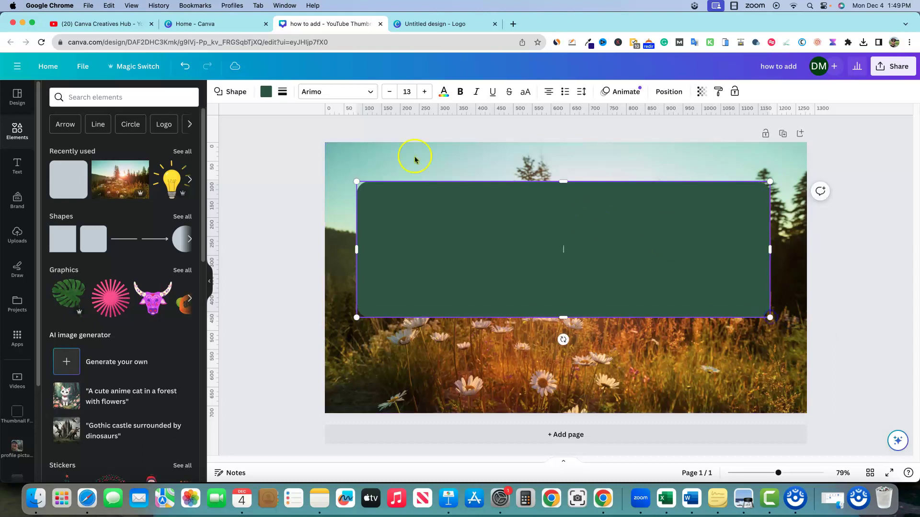
Step: Fill the box with white and make it semi-transparent
{"action": "left_click", "coordinate": [266, 94]}
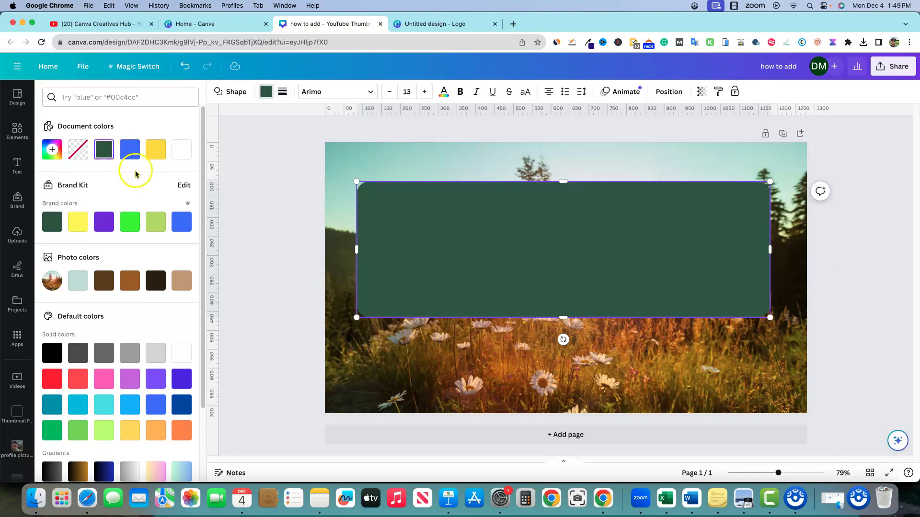
{"action": "left_click", "coordinate": [182, 152]}
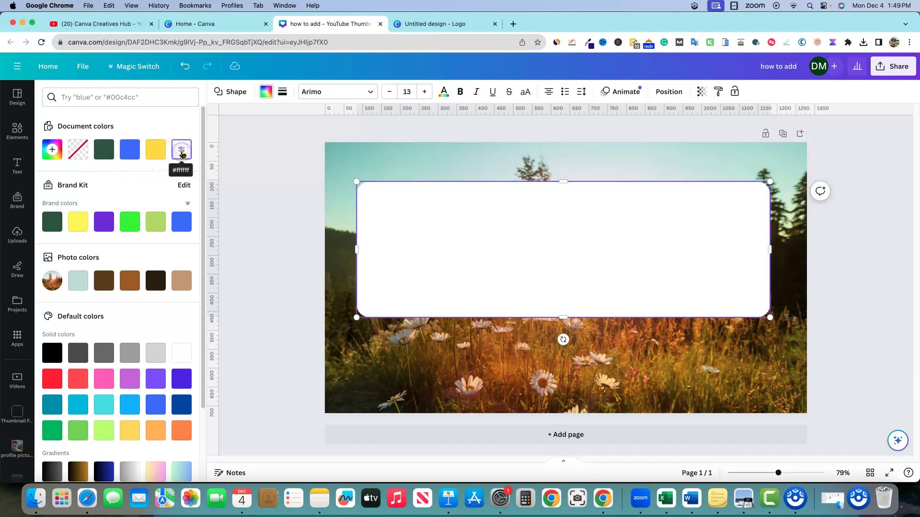
{"action": "left_click", "coordinate": [702, 95]}
{"action": "left_click_drag", "start_coordinate": [702, 132], "coordinate": [634, 141]}
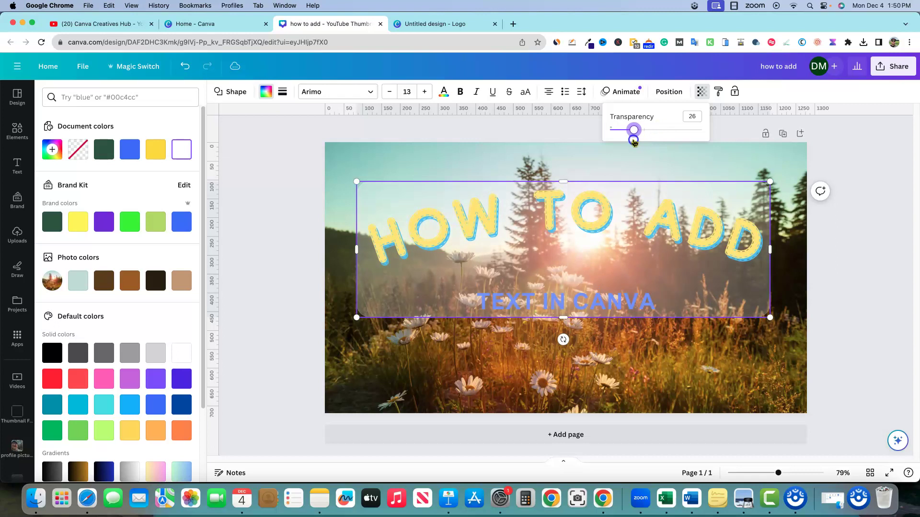
{"action": "left_click", "coordinate": [571, 135]}
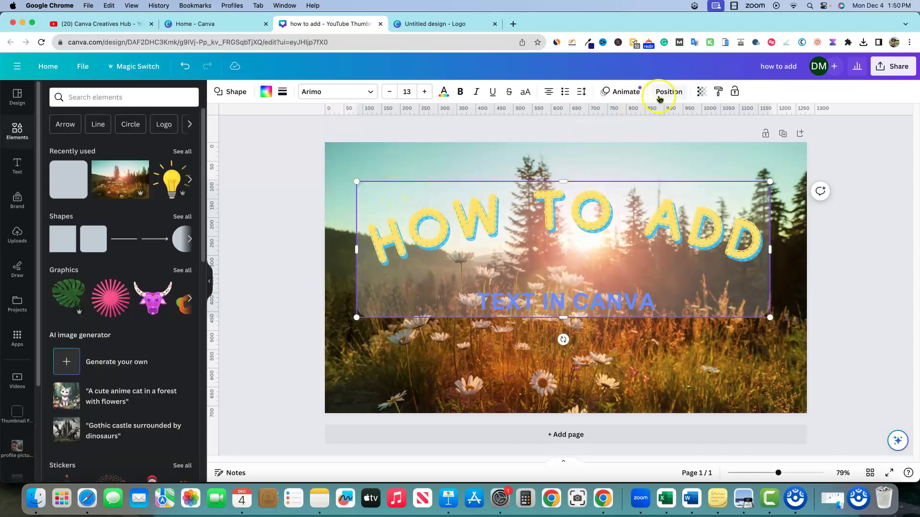
Step: Change the box to black, make it mostly see-through, and send it behind the titles
{"action": "left_click", "coordinate": [265, 92]}
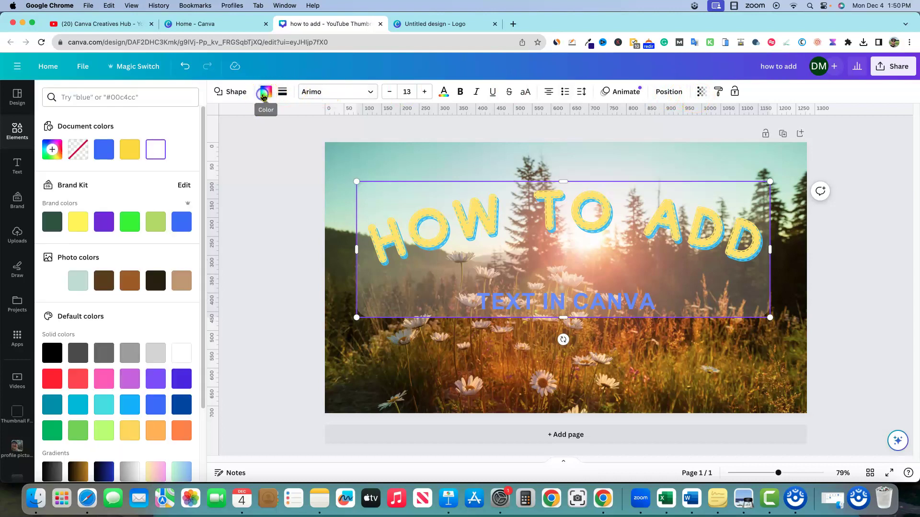
{"action": "left_click", "coordinate": [52, 353]}
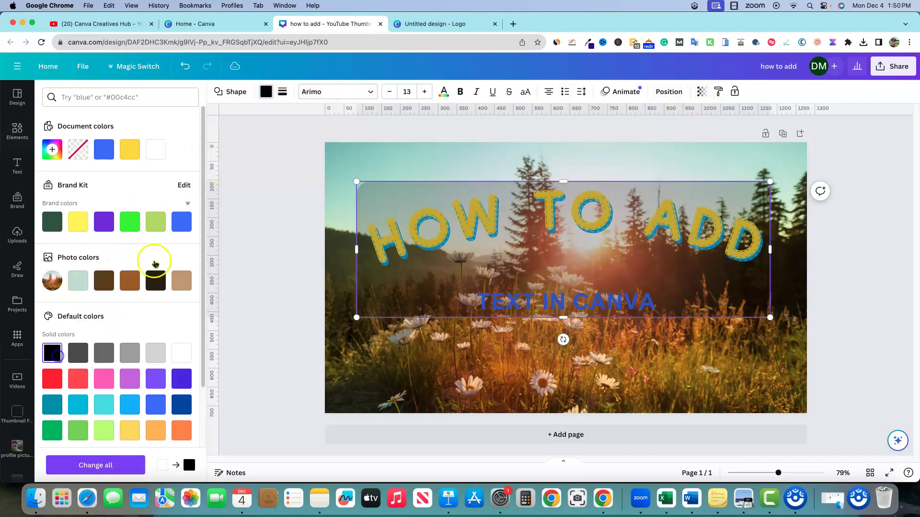
{"action": "left_click", "coordinate": [701, 92]}
{"action": "mouse_move", "coordinate": [702, 129]}
{"action": "left_mouse_down"}
{"action": "mouse_move", "coordinate": [608, 134]}
{"action": "mouse_move", "coordinate": [697, 138]}
{"action": "mouse_move", "coordinate": [683, 130]}
{"action": "left_mouse_up"}
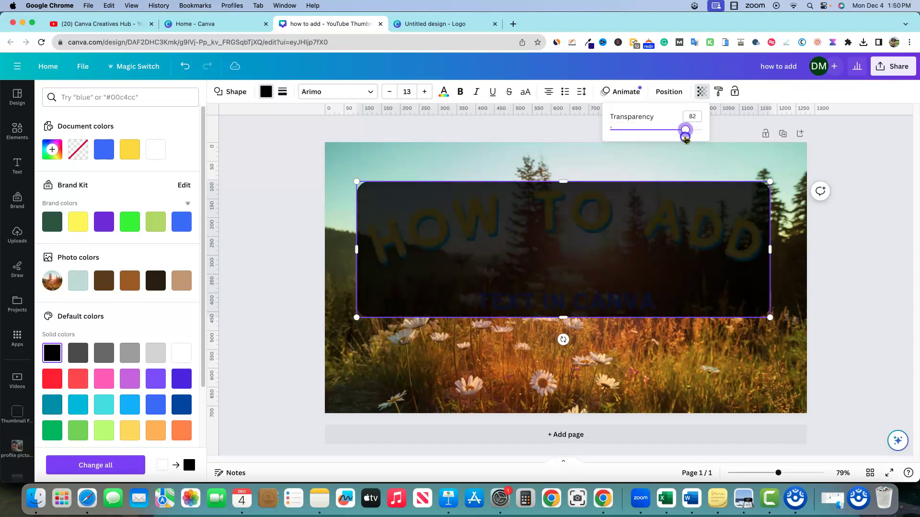
{"action": "left_click", "coordinate": [474, 185]}
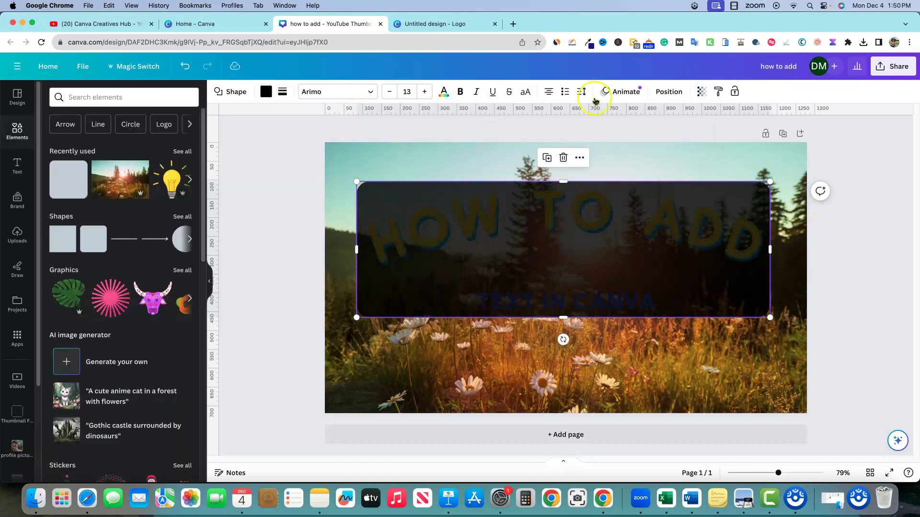
{"action": "left_click", "coordinate": [669, 92]}
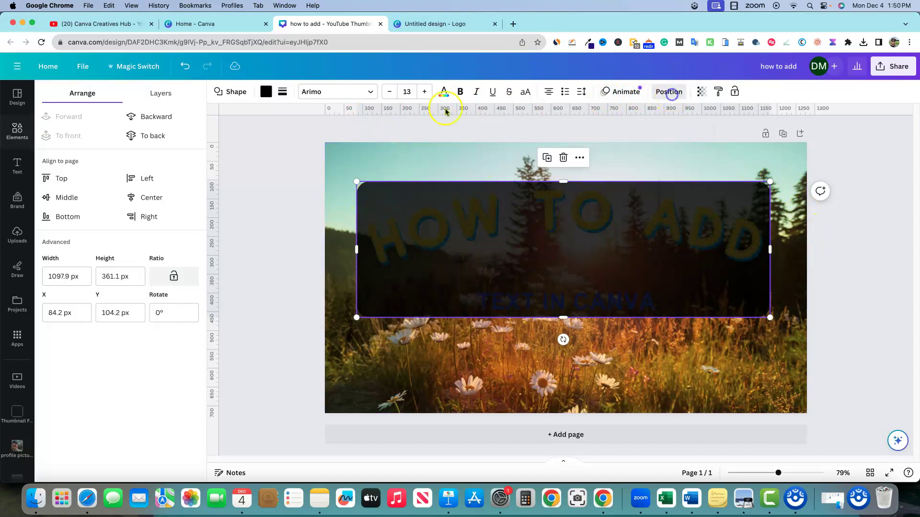
{"action": "left_click", "coordinate": [162, 133]}
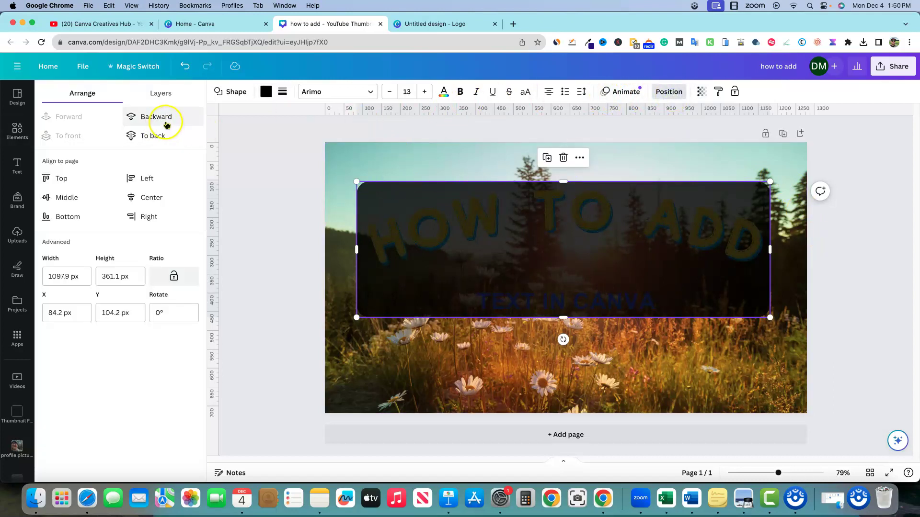
Step: Ungroup the titles and move 'TEXT IN CANVA' up under 'HOW TO ADD'
{"action": "left_click", "coordinate": [295, 228]}
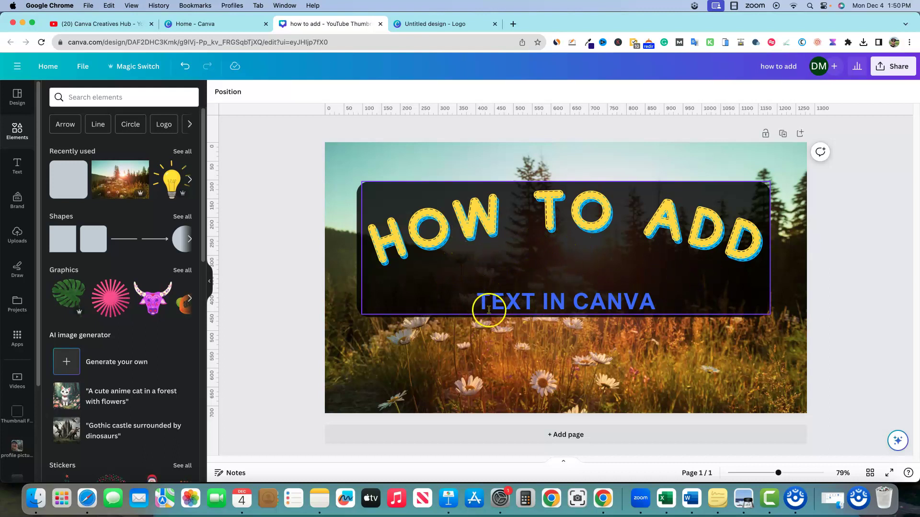
{"action": "left_click", "coordinate": [509, 301]}
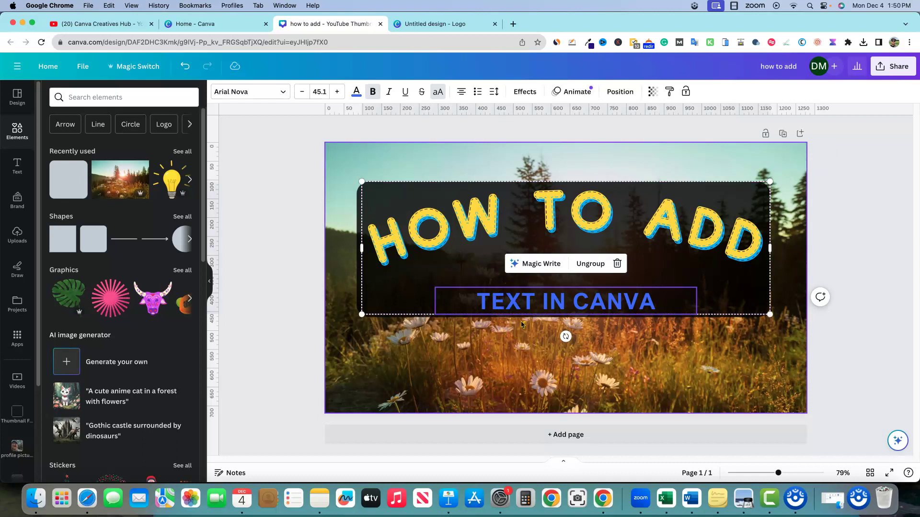
{"action": "left_click", "coordinate": [618, 264]}
{"action": "left_click", "coordinate": [593, 264]}
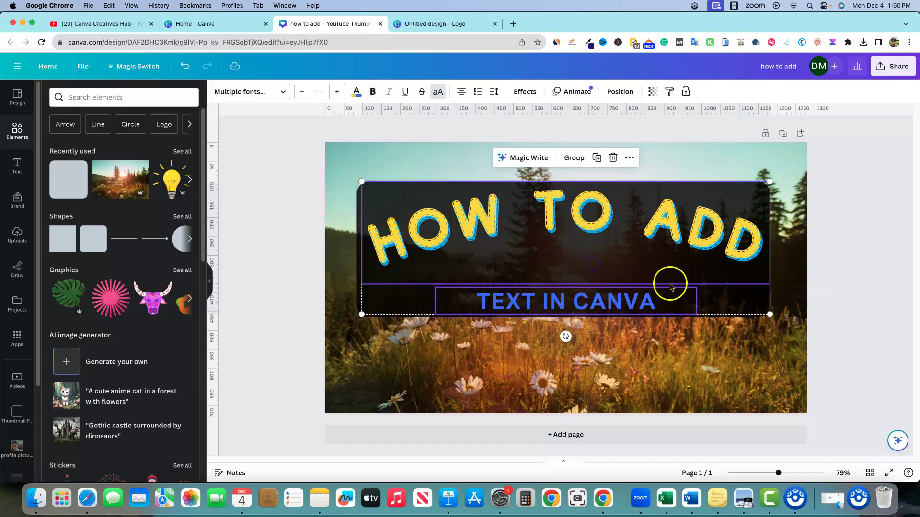
{"action": "left_click", "coordinate": [834, 296]}
{"action": "left_click", "coordinate": [602, 305]}
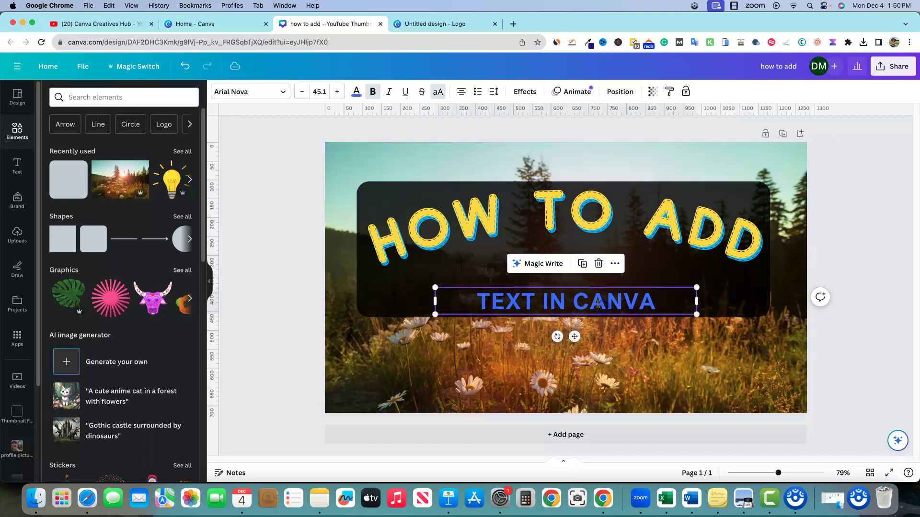
{"action": "left_click_drag", "start_coordinate": [596, 303], "coordinate": [593, 266]}
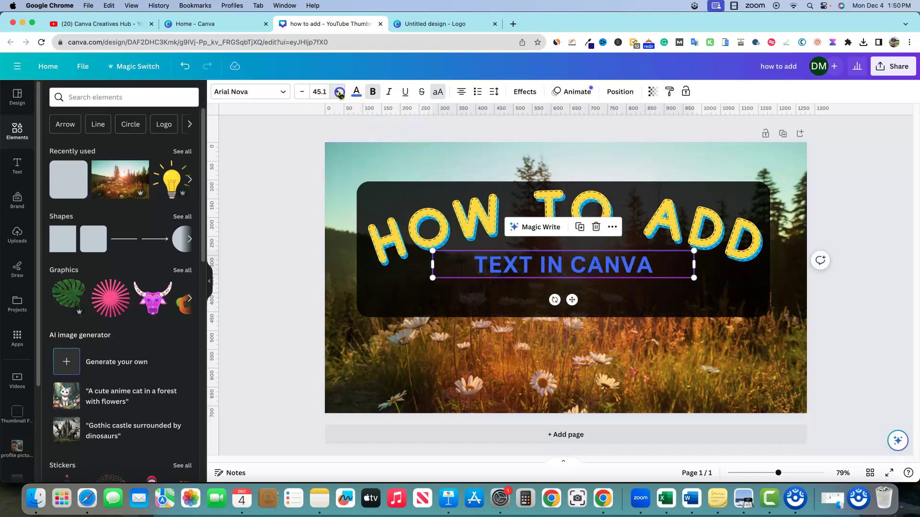
Step: Enlarge 'TEXT IN CANVA', widen it to one line, and centre it under 'HOW TO ADD'
{"action": "left_click_drag", "start_coordinate": [340, 94], "coordinate": [339, 94]}
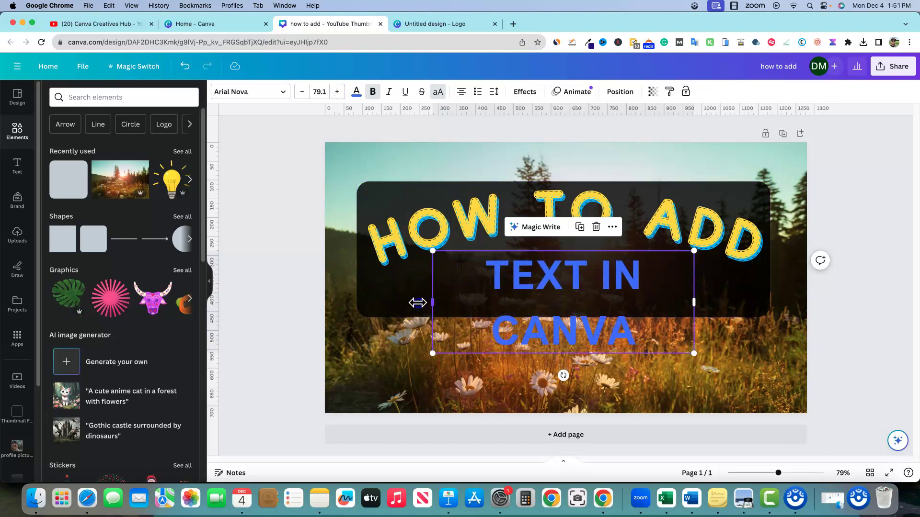
{"action": "left_click_drag", "start_coordinate": [432, 303], "coordinate": [388, 303]}
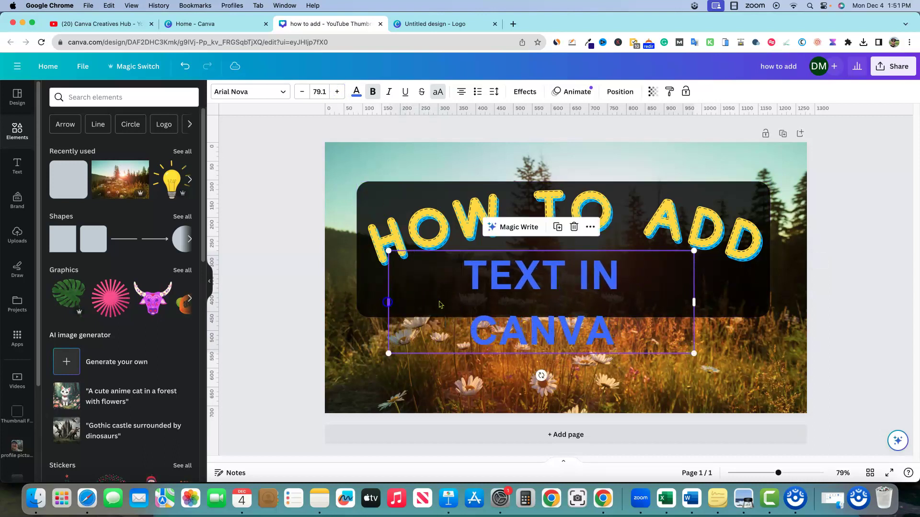
{"action": "left_click_drag", "start_coordinate": [694, 302], "coordinate": [748, 298]}
{"action": "left_click", "coordinate": [633, 344]}
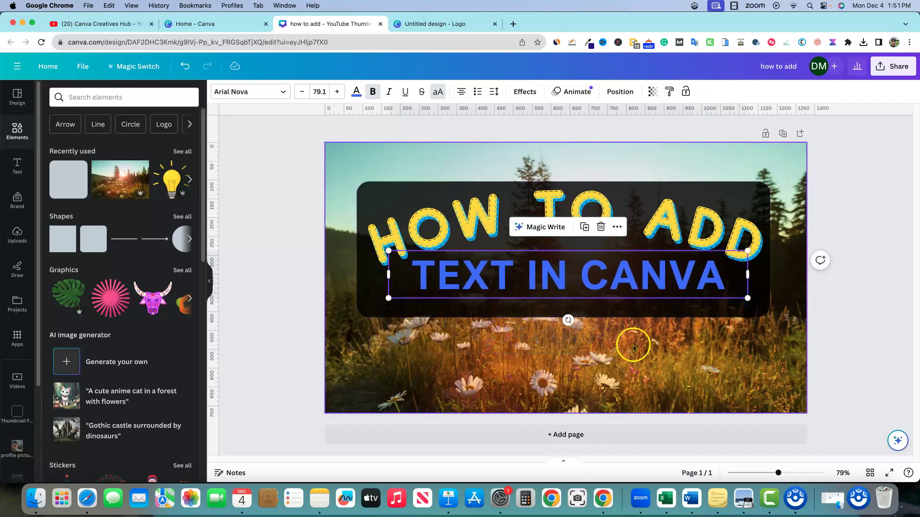
{"action": "left_click", "coordinate": [625, 283]}
{"action": "left_click_drag", "start_coordinate": [625, 283], "coordinate": [611, 279]}
Step: Raise the dark box's bottom edge to just below 'TEXT IN CANVA'
{"action": "left_click", "coordinate": [493, 355]}
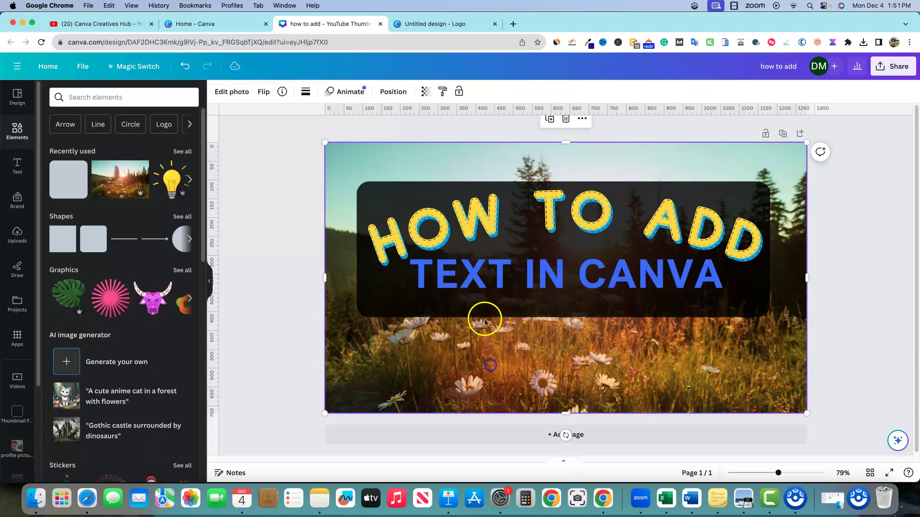
{"action": "left_click", "coordinate": [383, 314]}
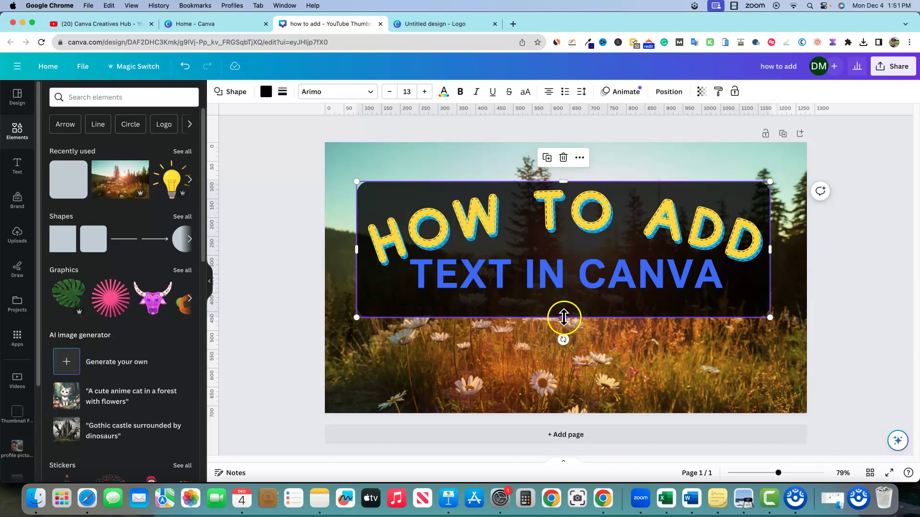
{"action": "left_click_drag", "start_coordinate": [563, 317], "coordinate": [566, 299]}
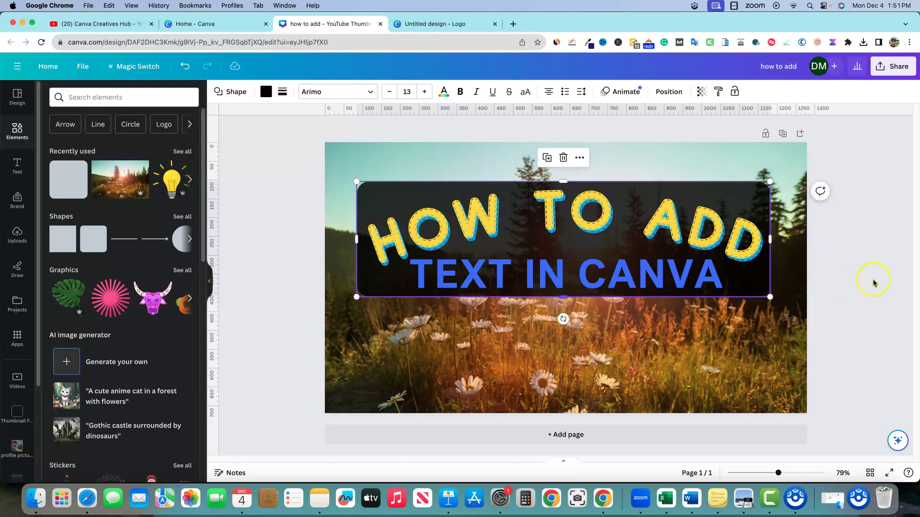
Step: Add a white 'Add a heading' text and move it onto the flowers below the dark box
{"action": "left_click", "coordinate": [883, 280]}
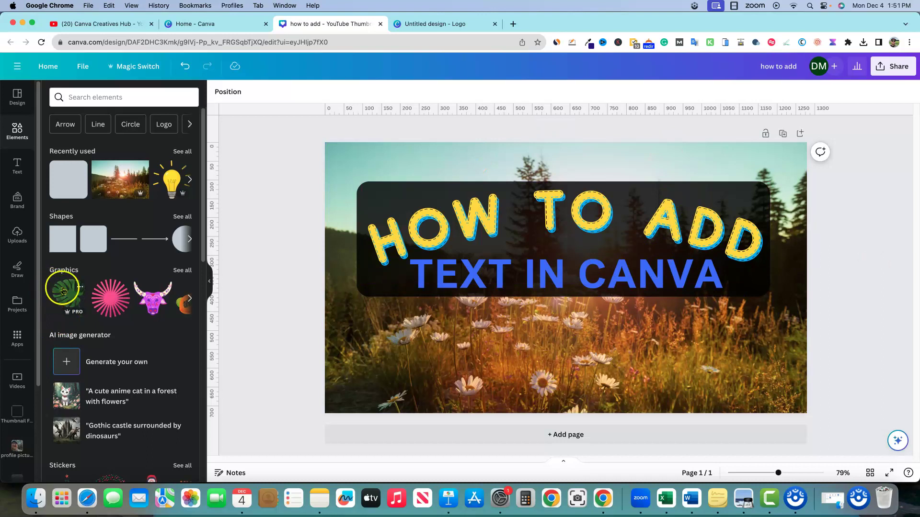
{"action": "left_click", "coordinate": [17, 166]}
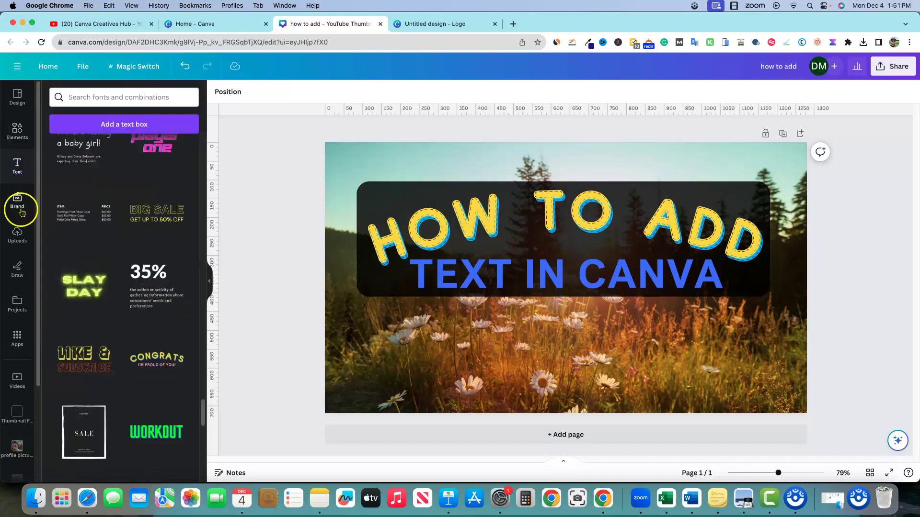
{"action": "scroll", "coordinate": [136, 249], "scroll_direction": "down", "scroll_amount": 5}
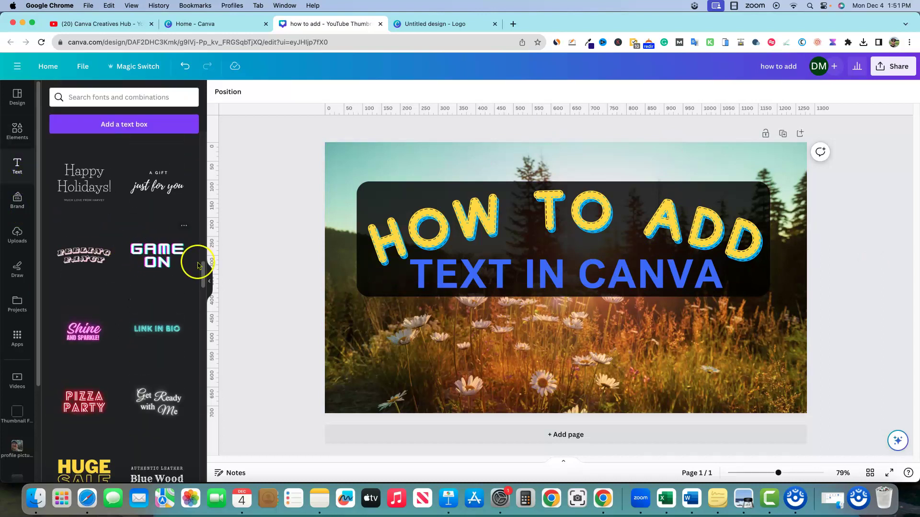
{"action": "left_click_drag", "start_coordinate": [202, 273], "coordinate": [197, 93]}
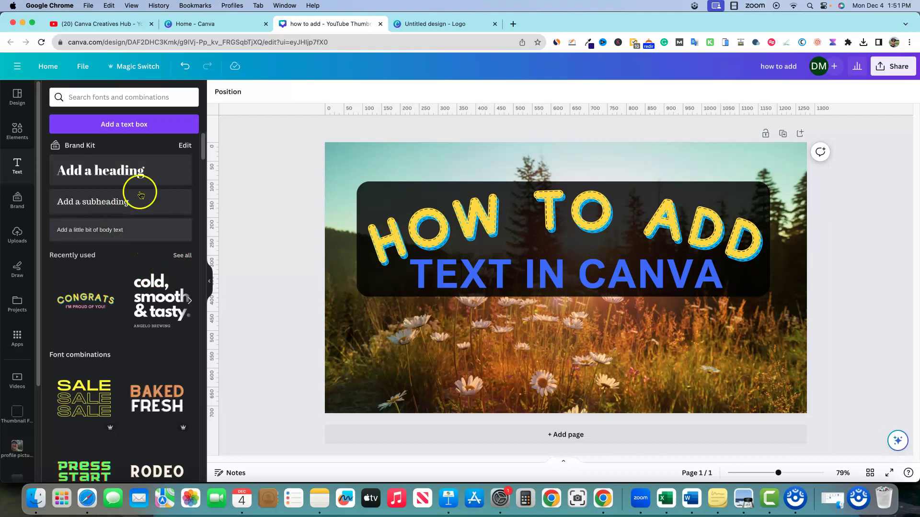
{"action": "left_click", "coordinate": [127, 174]}
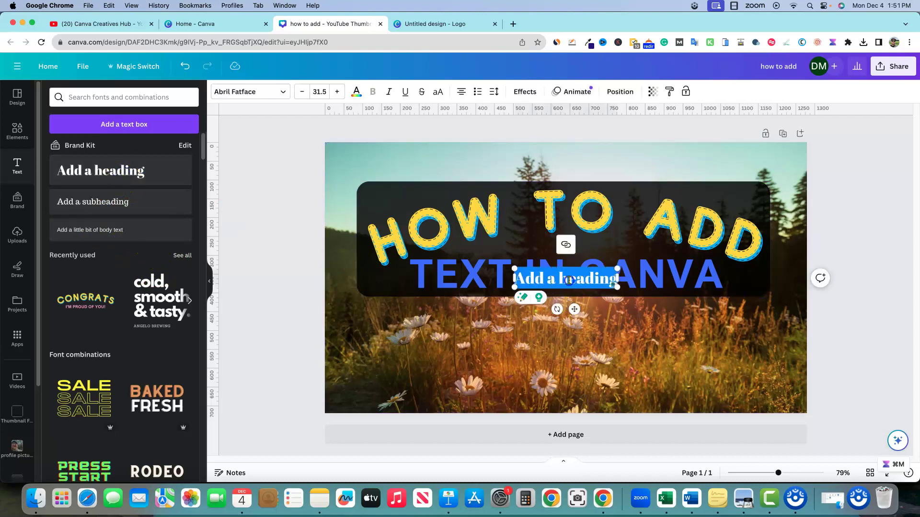
{"action": "left_click", "coordinate": [572, 306]}
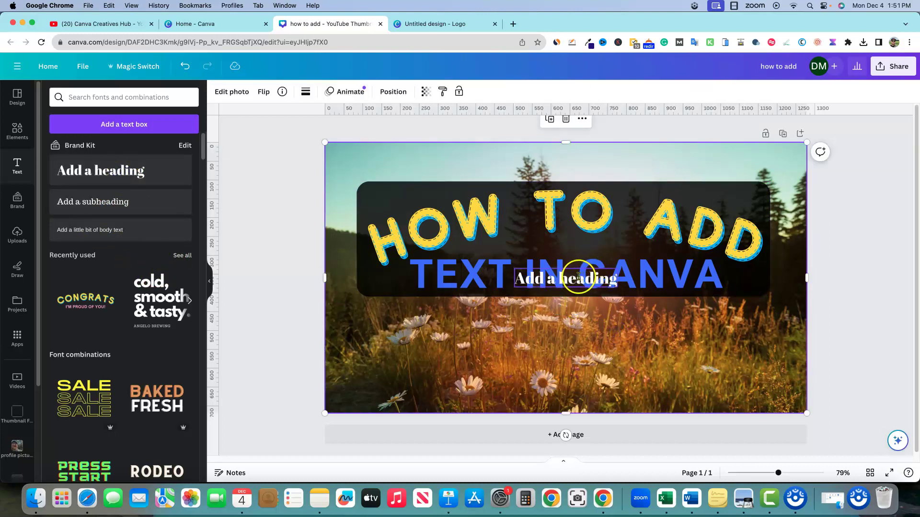
{"action": "left_click_drag", "start_coordinate": [586, 279], "coordinate": [509, 336]}
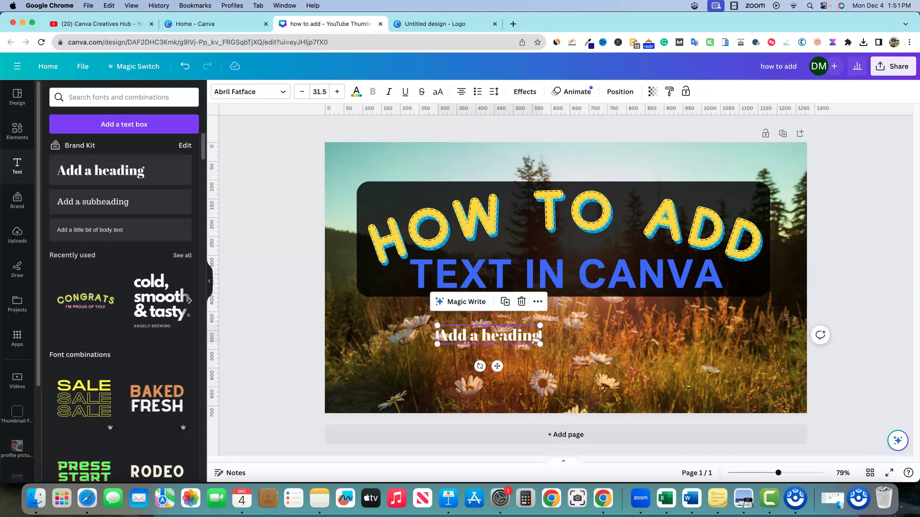
{"action": "left_click", "coordinate": [558, 328]}
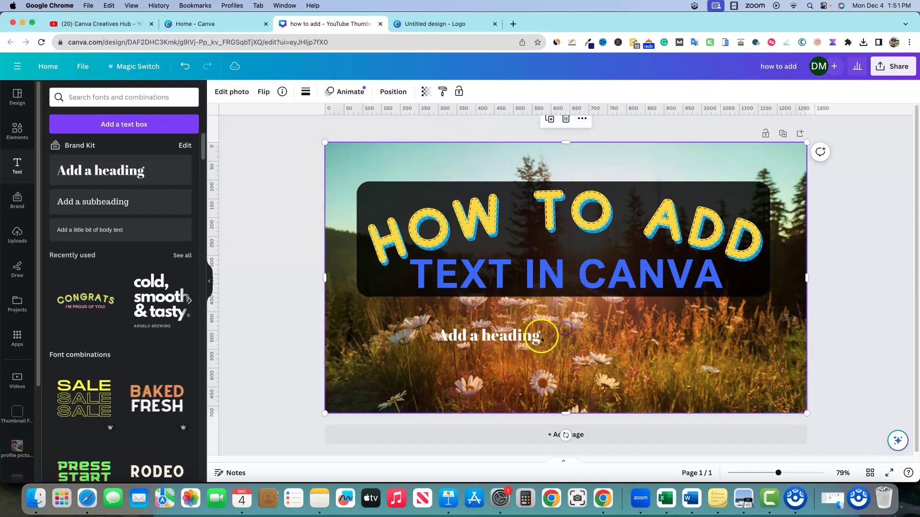
Step: Set the heading font to Futura Display after trying Gulfs Display
{"action": "left_click", "coordinate": [530, 335]}
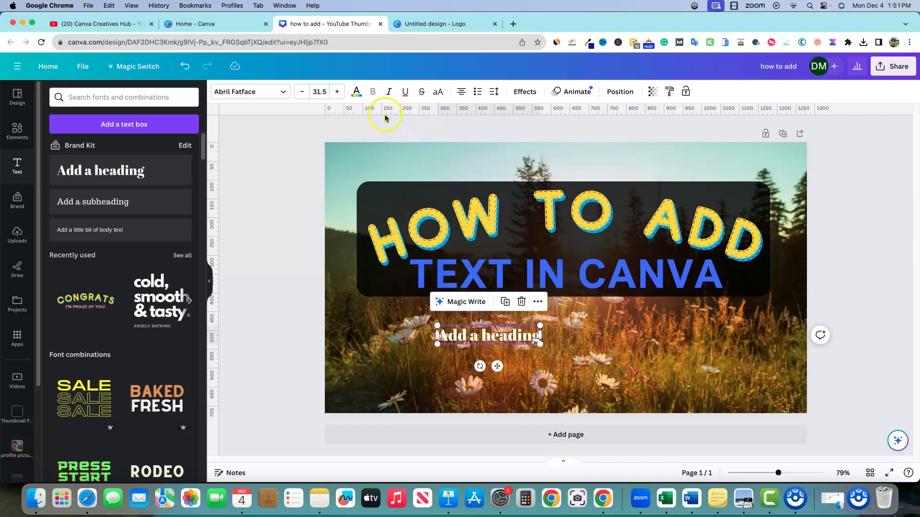
{"action": "left_click", "coordinate": [418, 179]}
{"action": "left_click", "coordinate": [283, 95]}
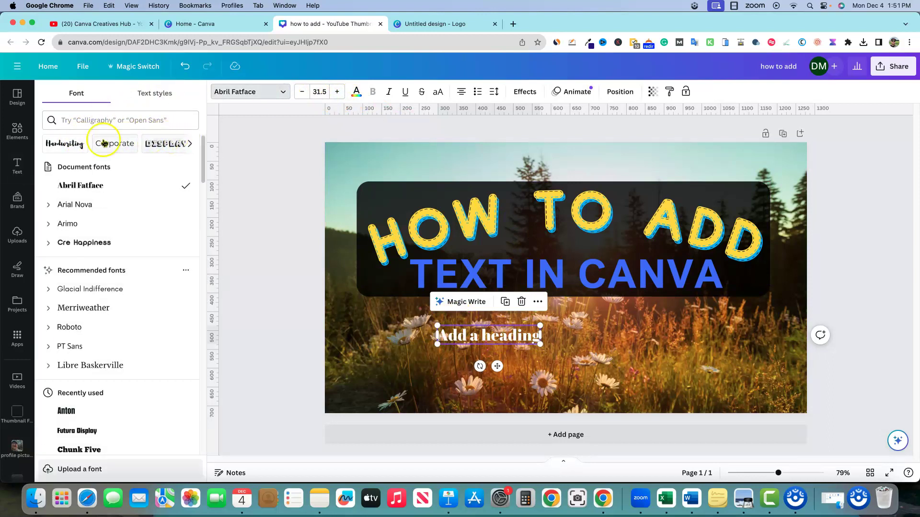
{"action": "left_click", "coordinate": [162, 143]}
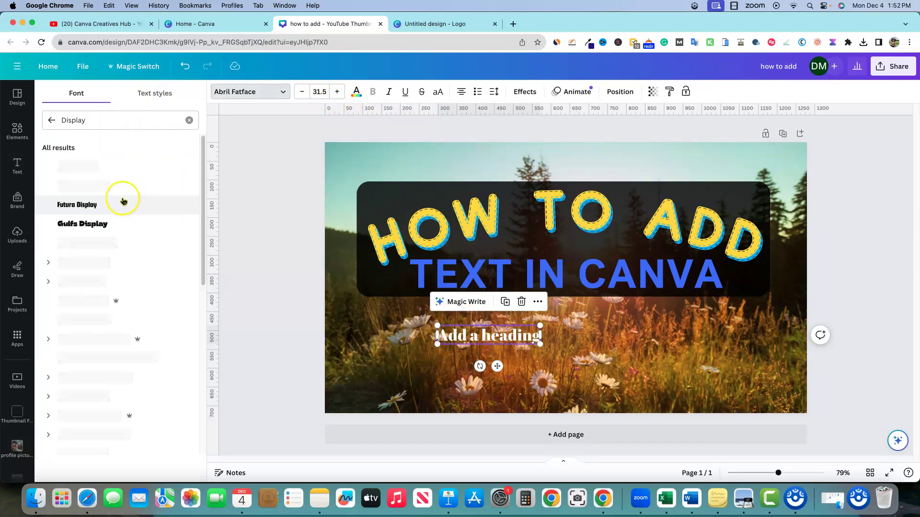
{"action": "left_click", "coordinate": [98, 224]}
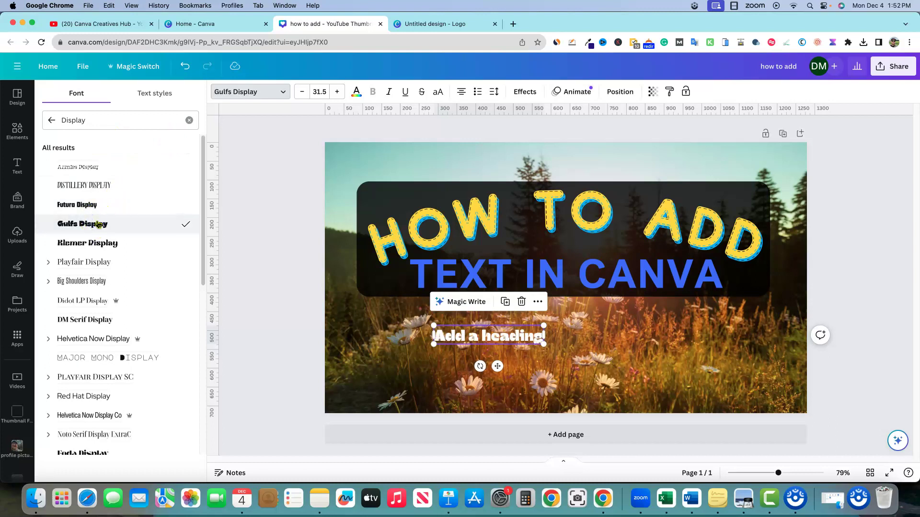
{"action": "left_click", "coordinate": [82, 205]}
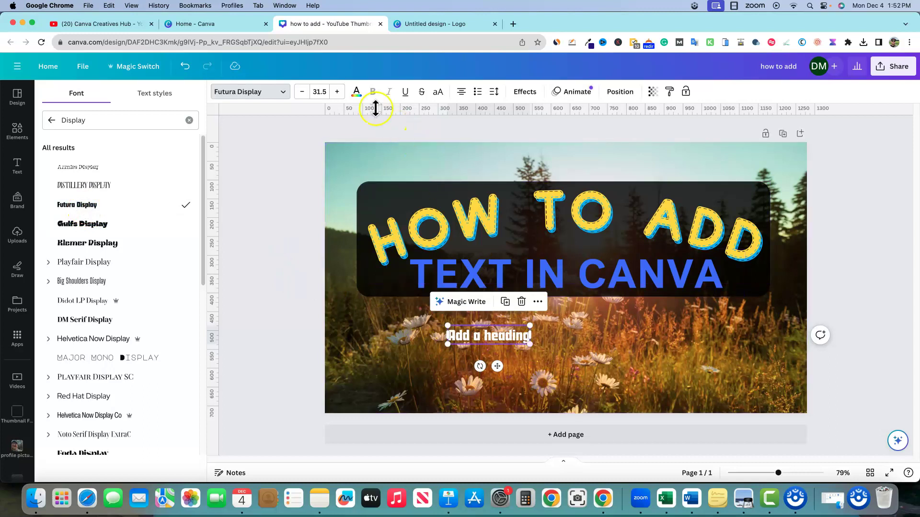
Step: Enlarge the heading to size 95.7 and position it just below the dark box
{"action": "left_click", "coordinate": [338, 92]}
{"action": "left_click", "coordinate": [338, 91]}
{"action": "left_click", "coordinate": [338, 91]}
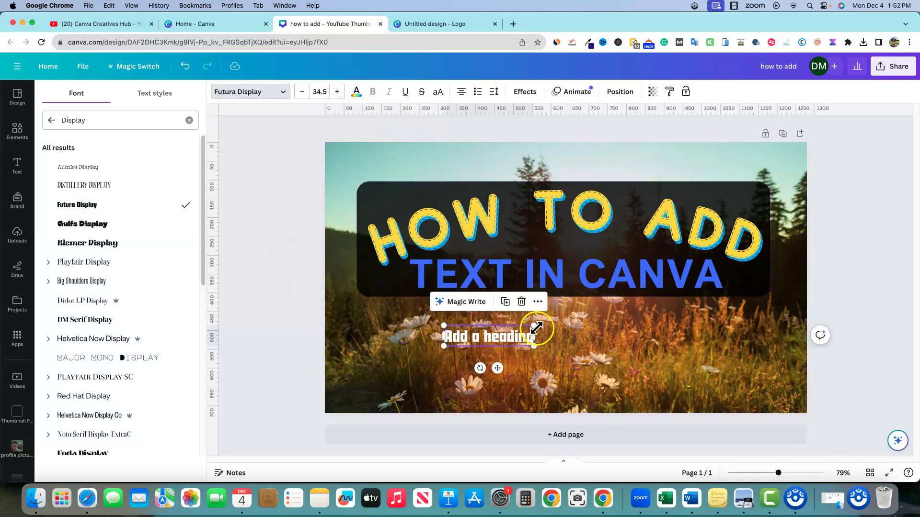
{"action": "left_click_drag", "start_coordinate": [535, 350], "coordinate": [693, 384]}
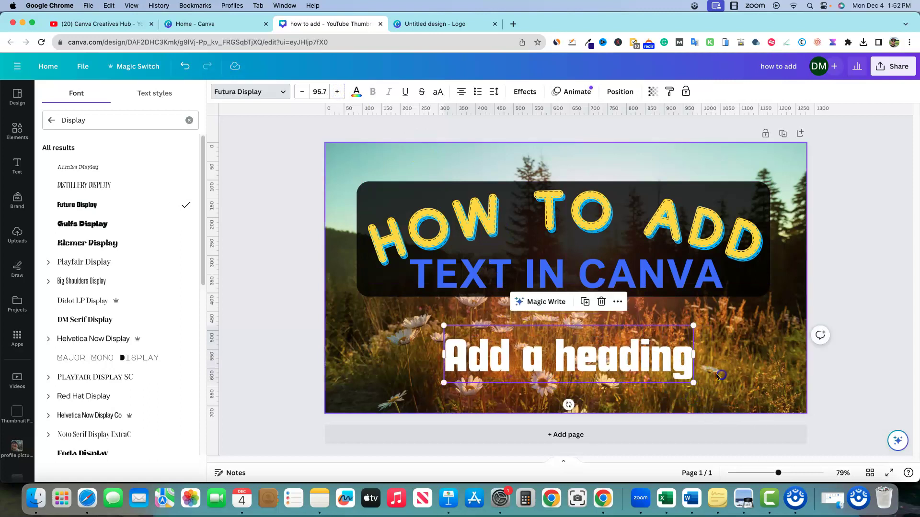
{"action": "left_click", "coordinate": [647, 353]}
{"action": "left_click_drag", "start_coordinate": [619, 358], "coordinate": [616, 338]}
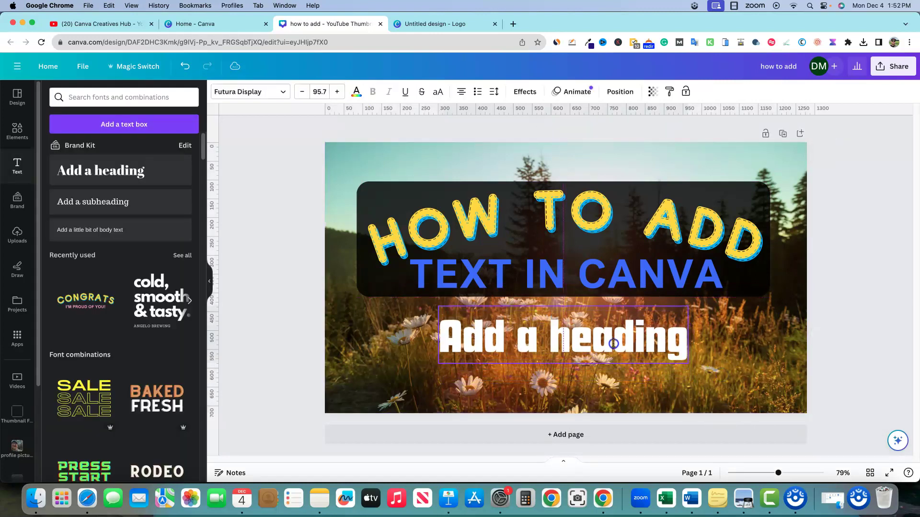
{"action": "left_click", "coordinate": [711, 341]}
Step: Set the heading's line spacing to 1.14, with letter spacing back at 0
{"action": "left_click", "coordinate": [642, 317]}
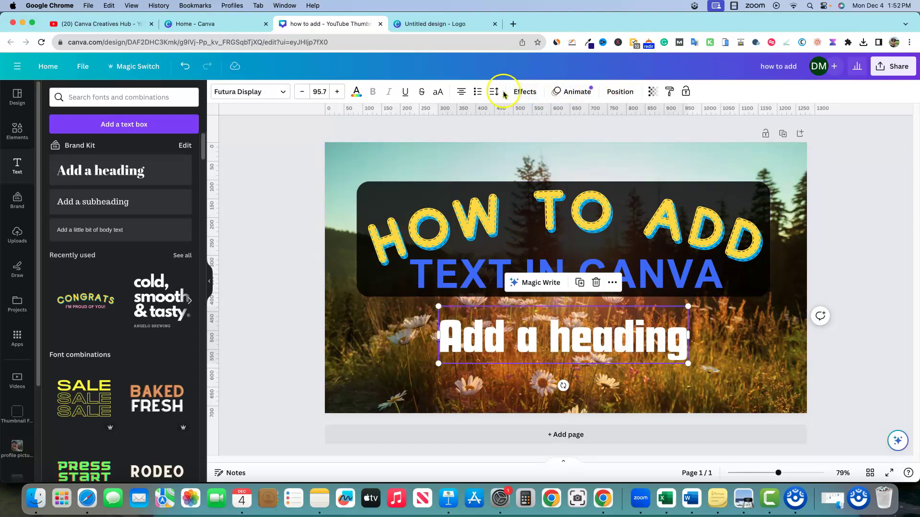
{"action": "left_click", "coordinate": [522, 92]}
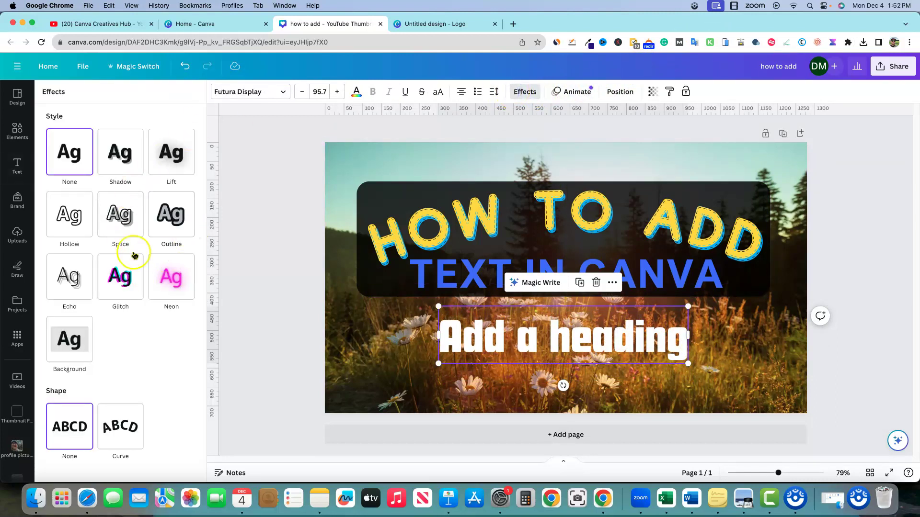
{"action": "left_click", "coordinate": [293, 165]}
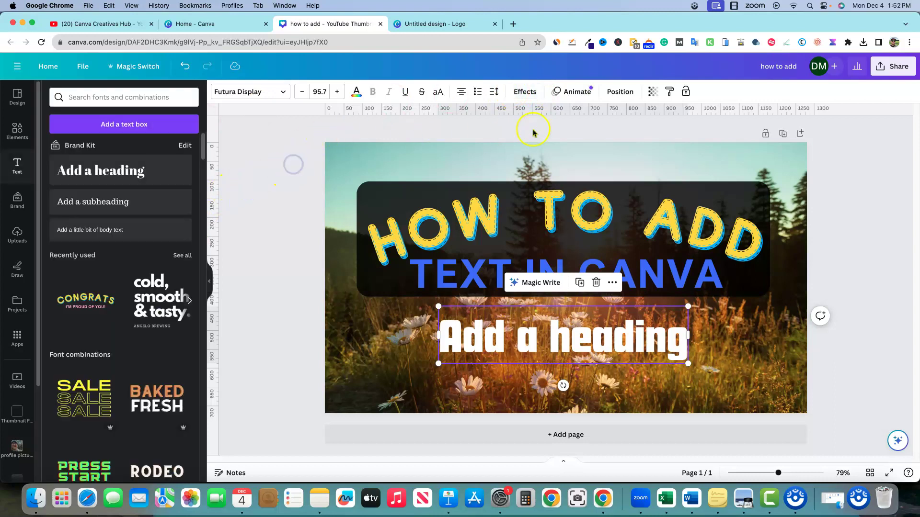
{"action": "left_click", "coordinate": [495, 92]}
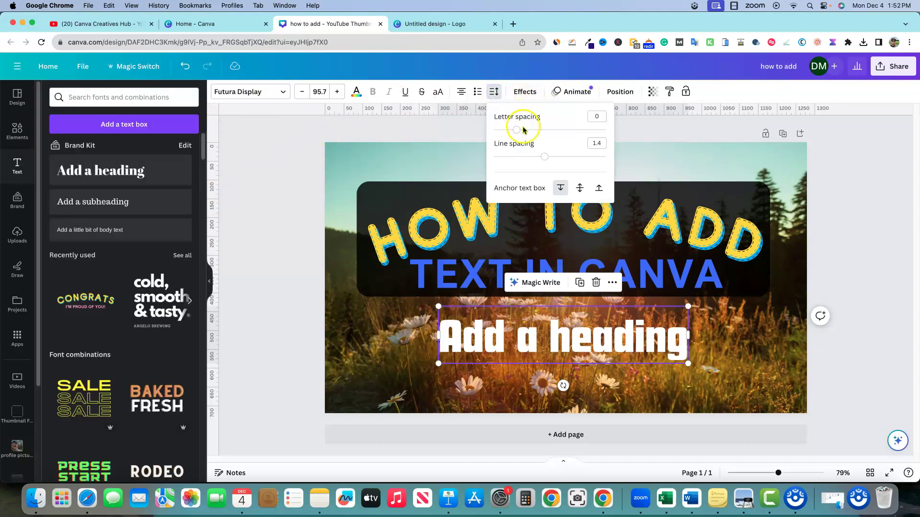
{"action": "left_click", "coordinate": [544, 157]}
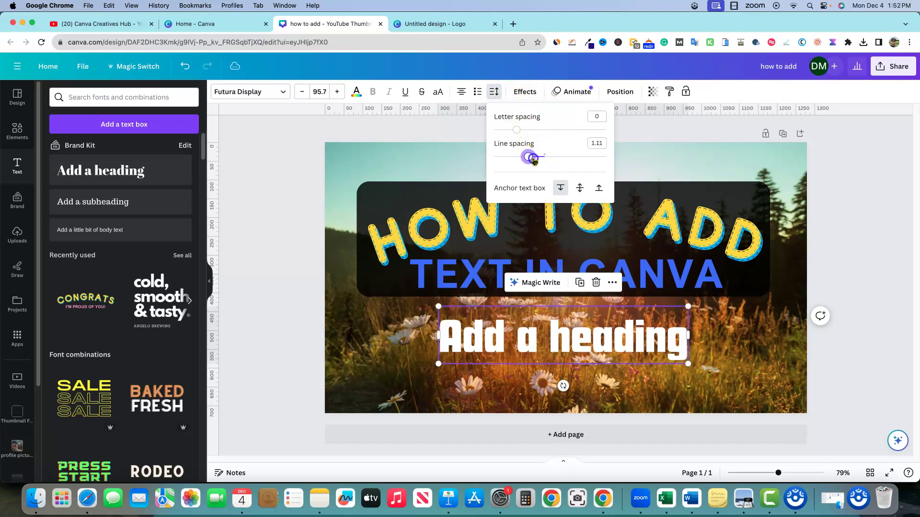
{"action": "mouse_move", "coordinate": [532, 159]}
{"action": "left_mouse_down"}
{"action": "mouse_move", "coordinate": [526, 130]}
{"action": "mouse_move", "coordinate": [545, 129]}
{"action": "mouse_move", "coordinate": [514, 129]}
{"action": "left_mouse_up"}
{"action": "left_click", "coordinate": [855, 230]}
{"action": "left_click", "coordinate": [860, 214]}
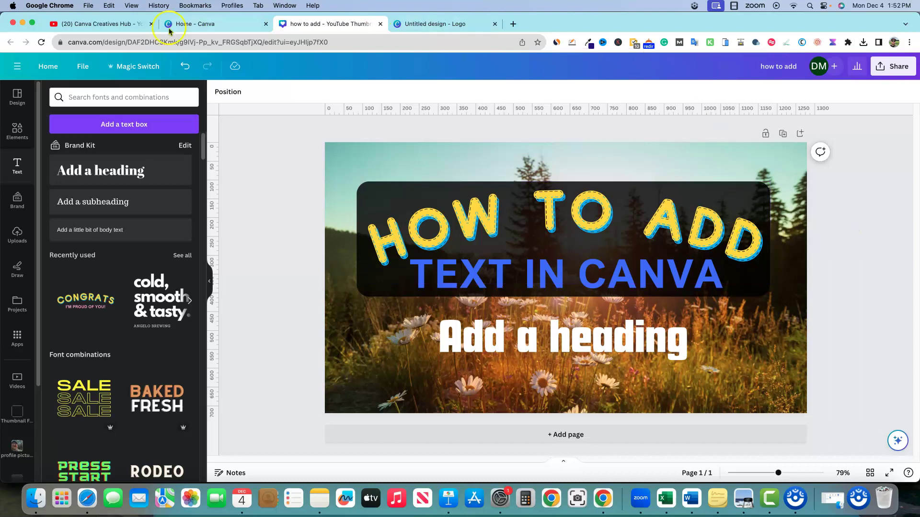
Step: Switch to the Canva Creatives Hub YouTube channel's Videos tab
{"action": "left_click", "coordinate": [79, 24]}
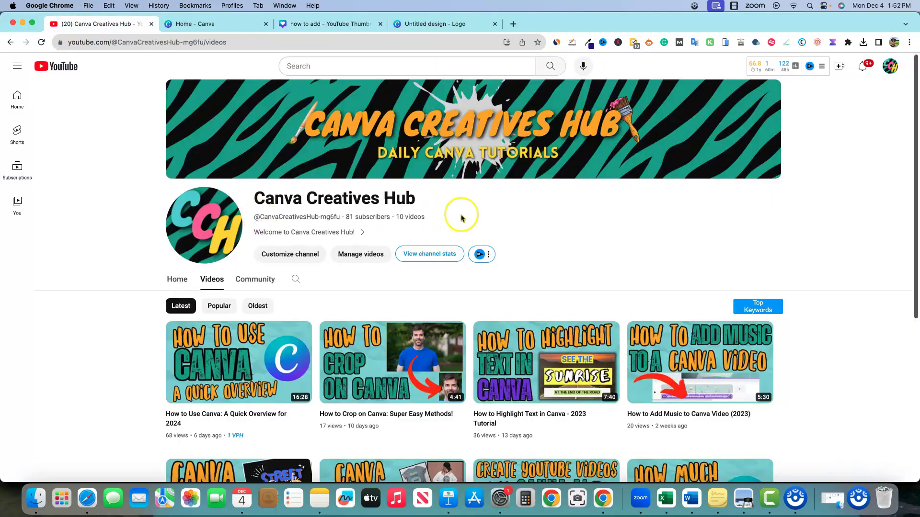